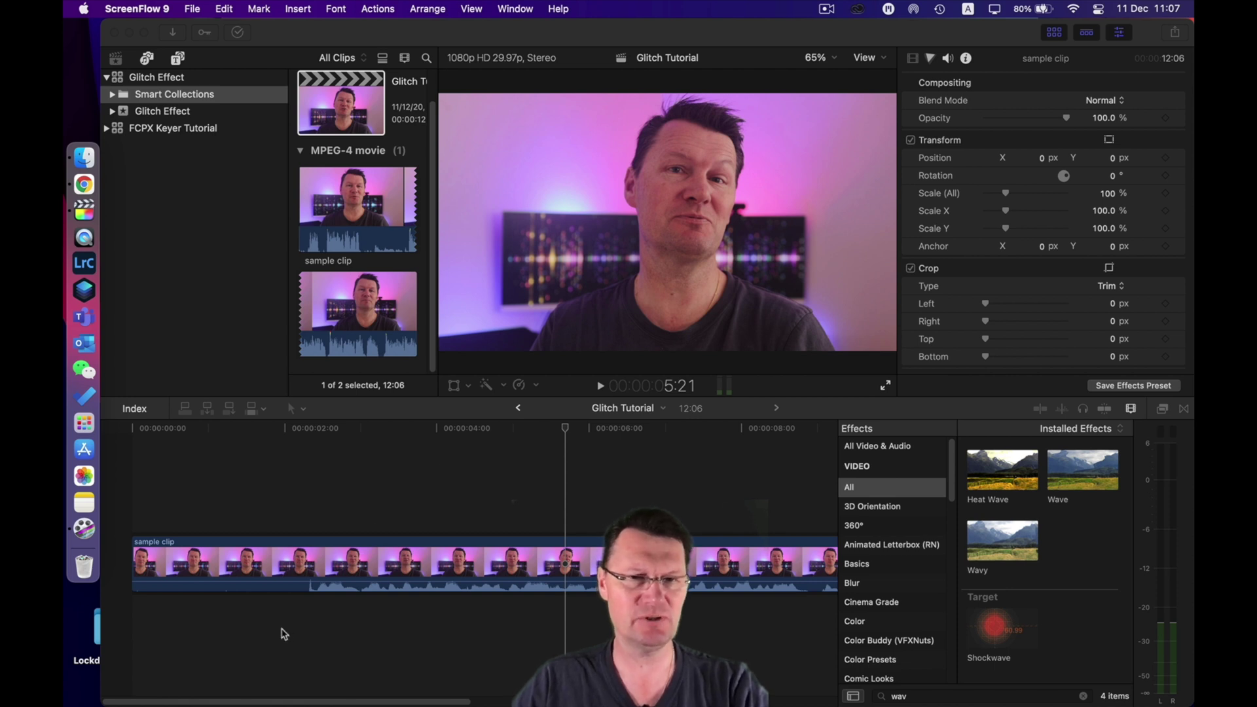
Step: Bring Final Cut Pro's Glitch Tutorial timeline, with its single uncut sample clip, to the front
click(294, 607)
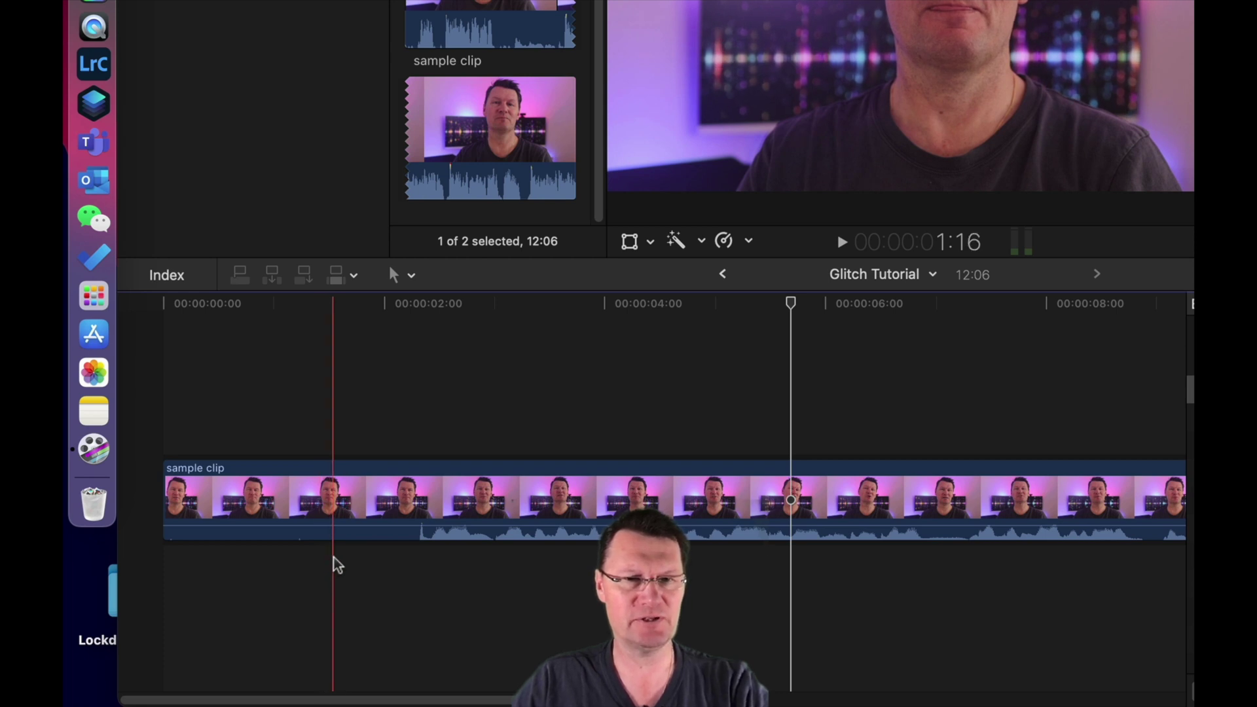
Step: Blade the sample clip at about 1:16 and a few frames later, then select the short middle piece
click(334, 556)
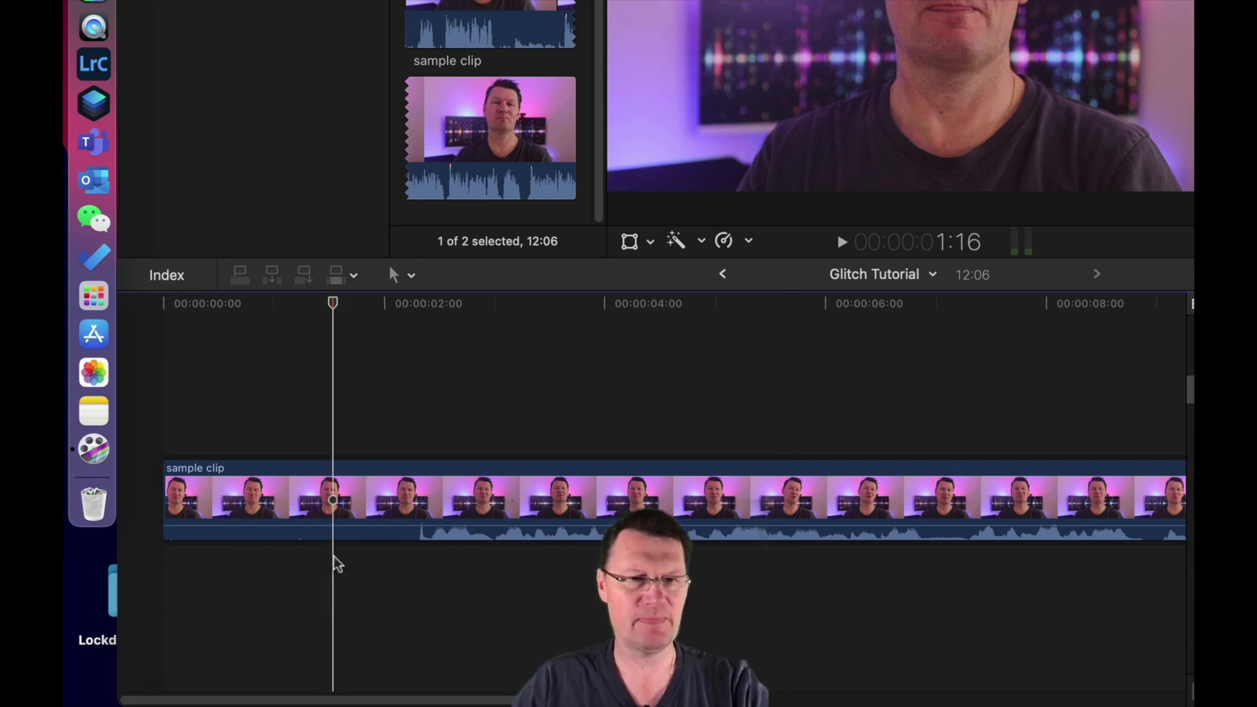
key(super+b)
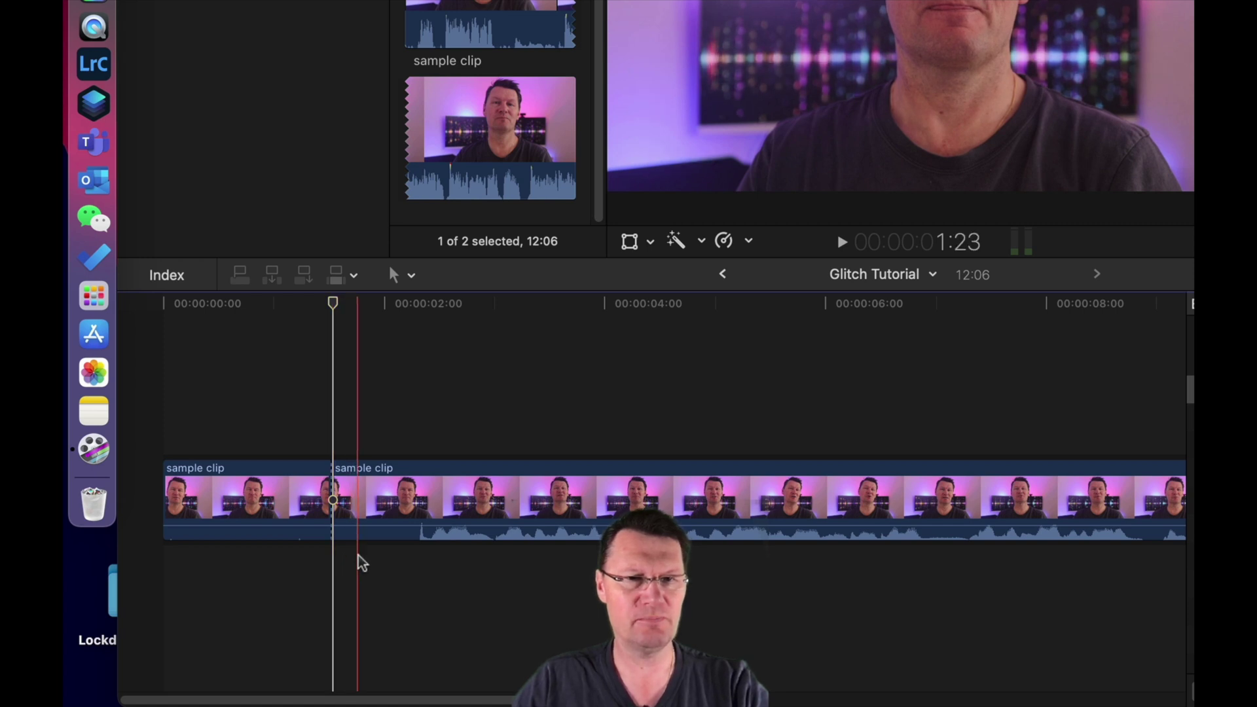
key(super+b)
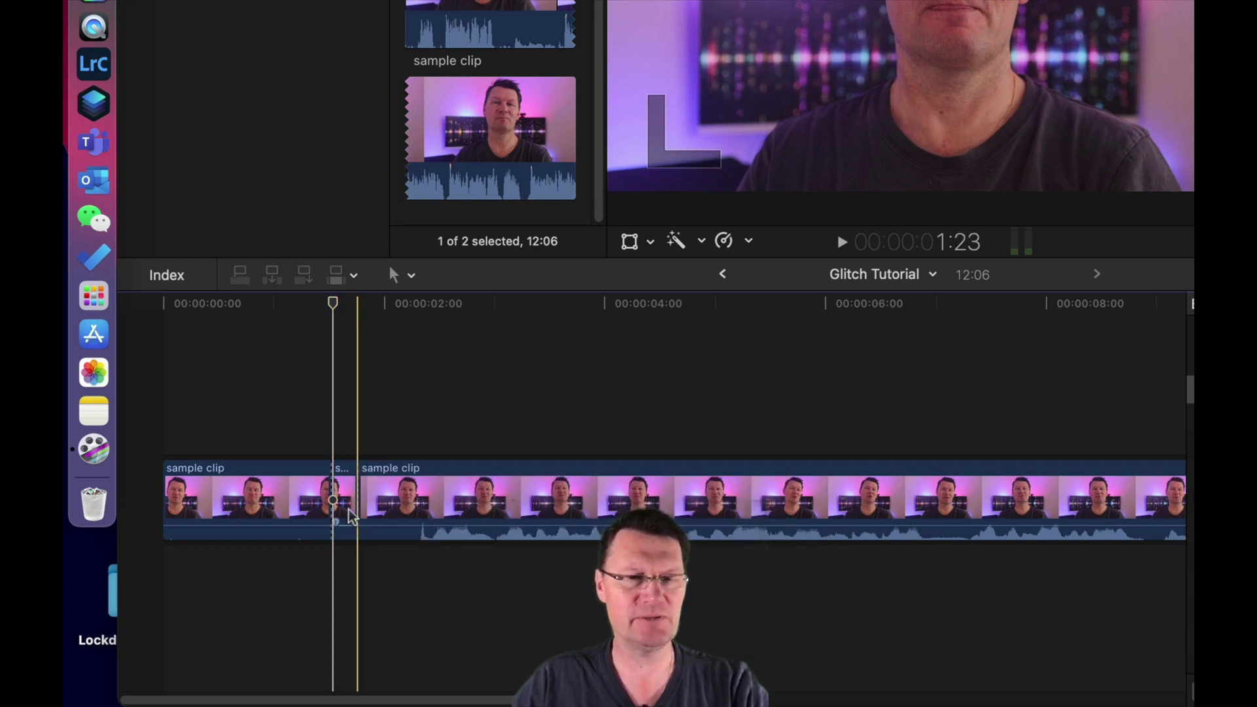
click(352, 507)
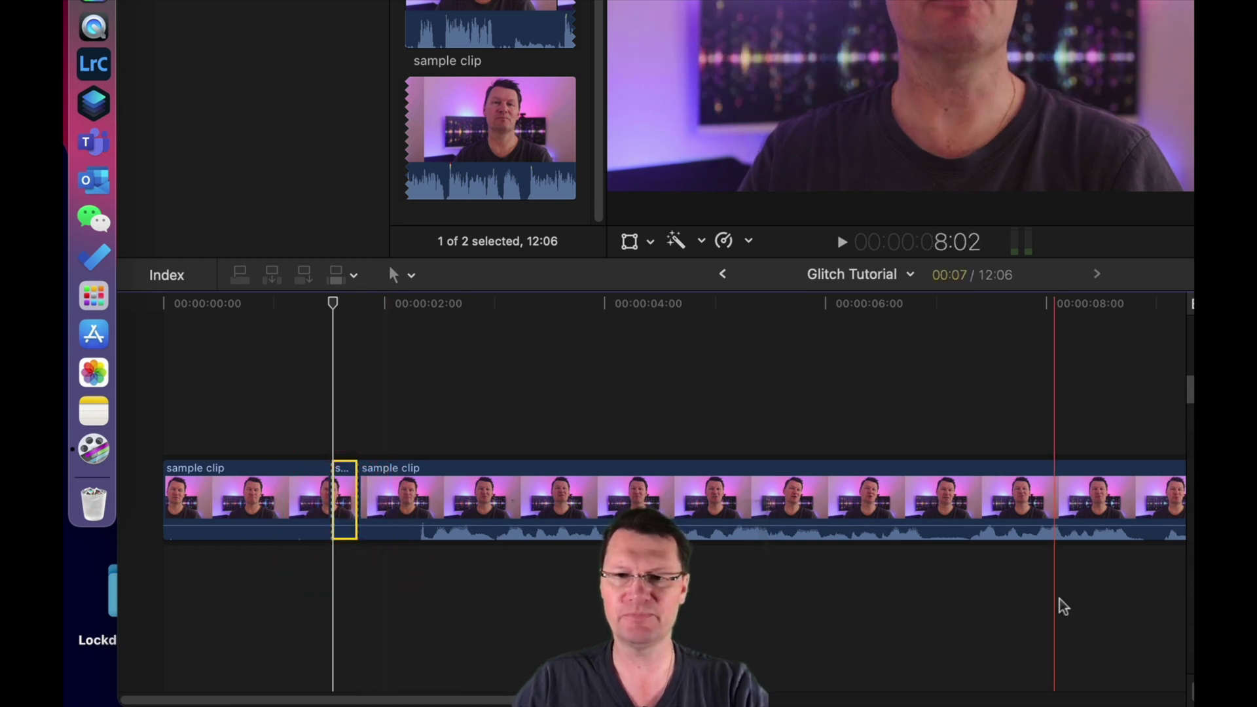
Step: Search all video effects for 'bad' and drop Bad TV onto the short middle clip
key(super+5)
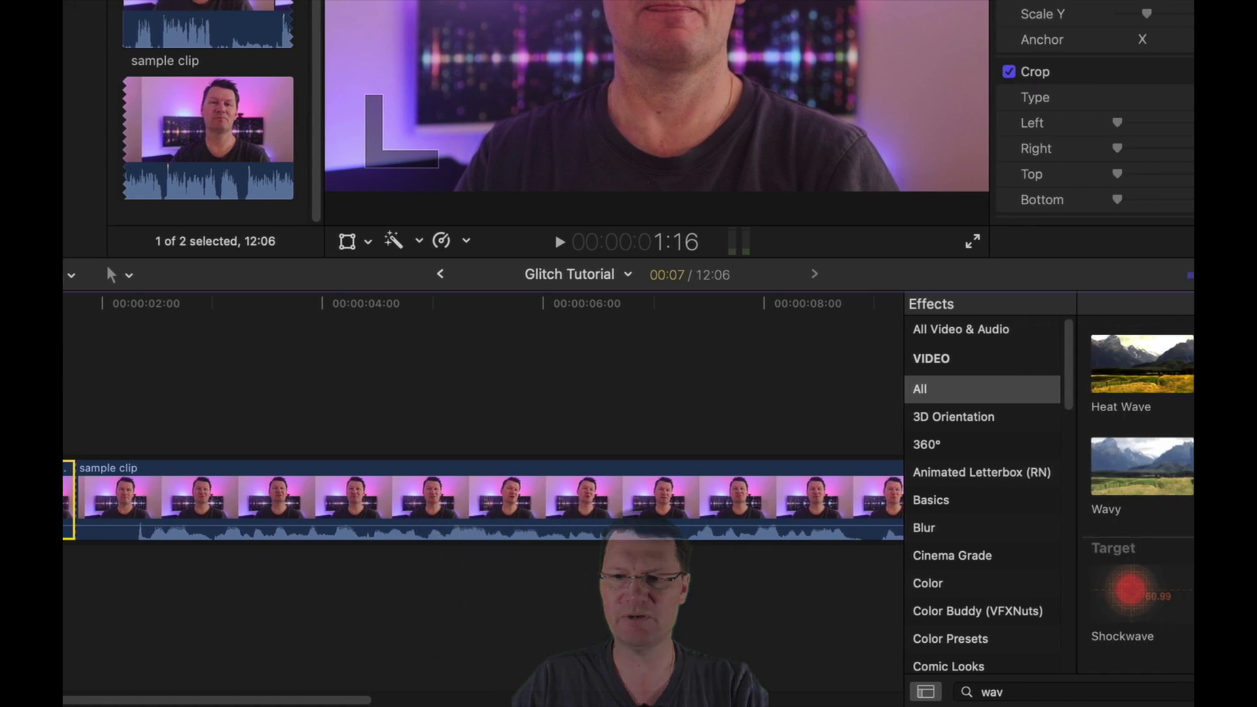
click(1033, 694)
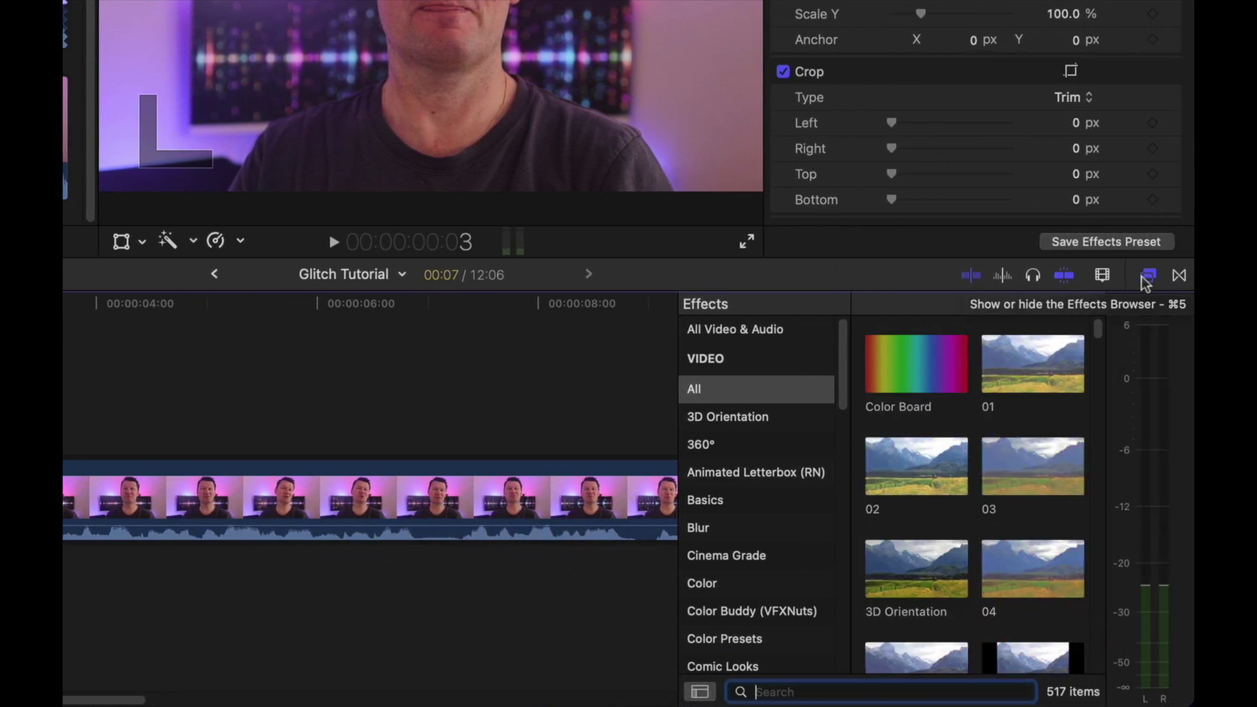
click(711, 392)
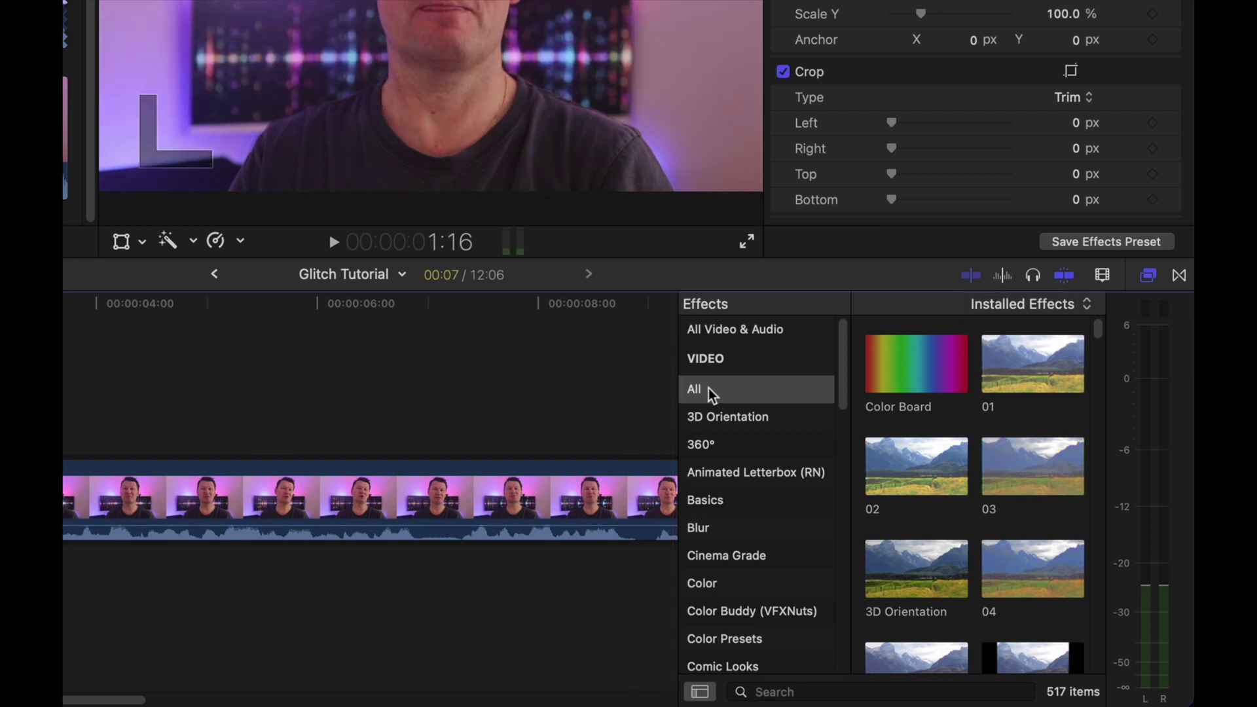
click(706, 393)
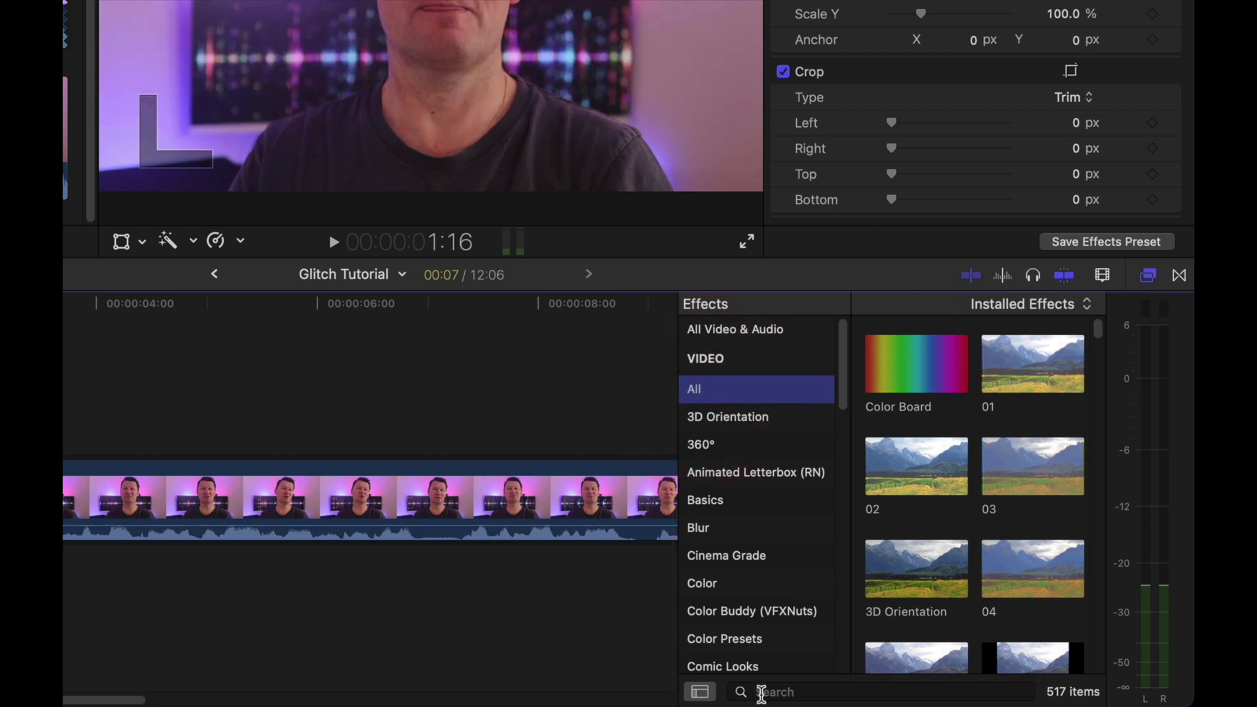
click(793, 692)
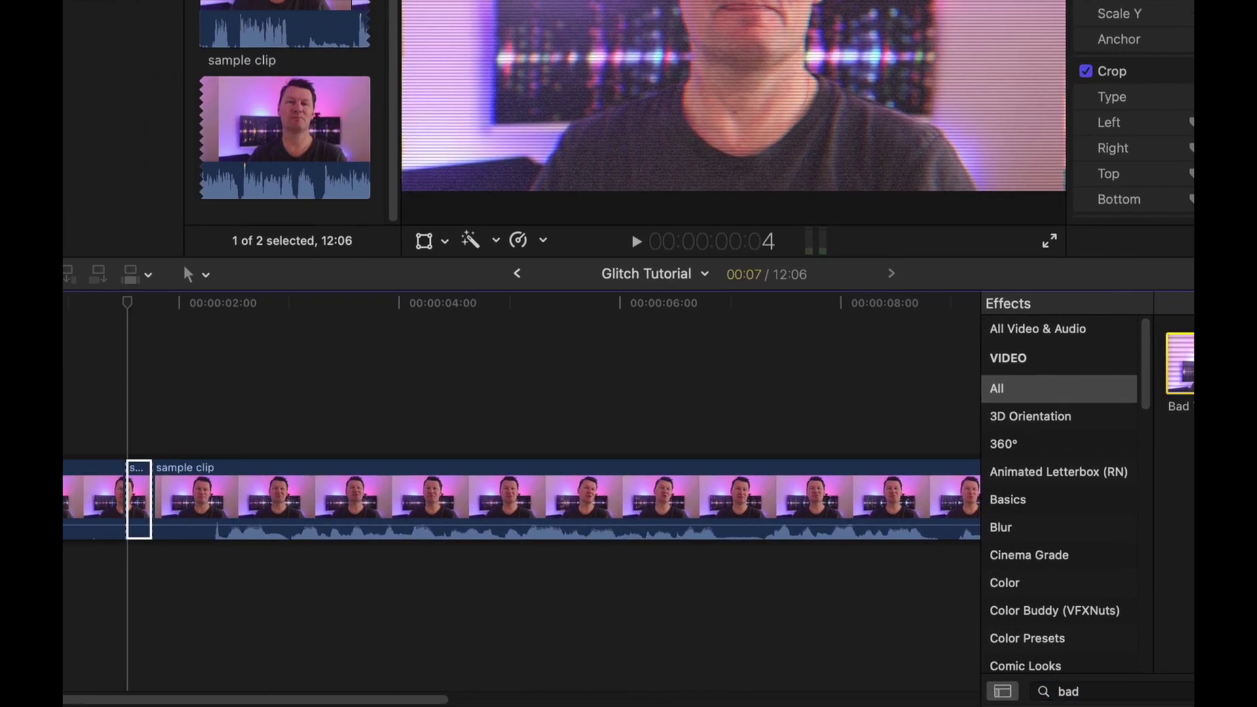
drag(1169, 357, 339, 503)
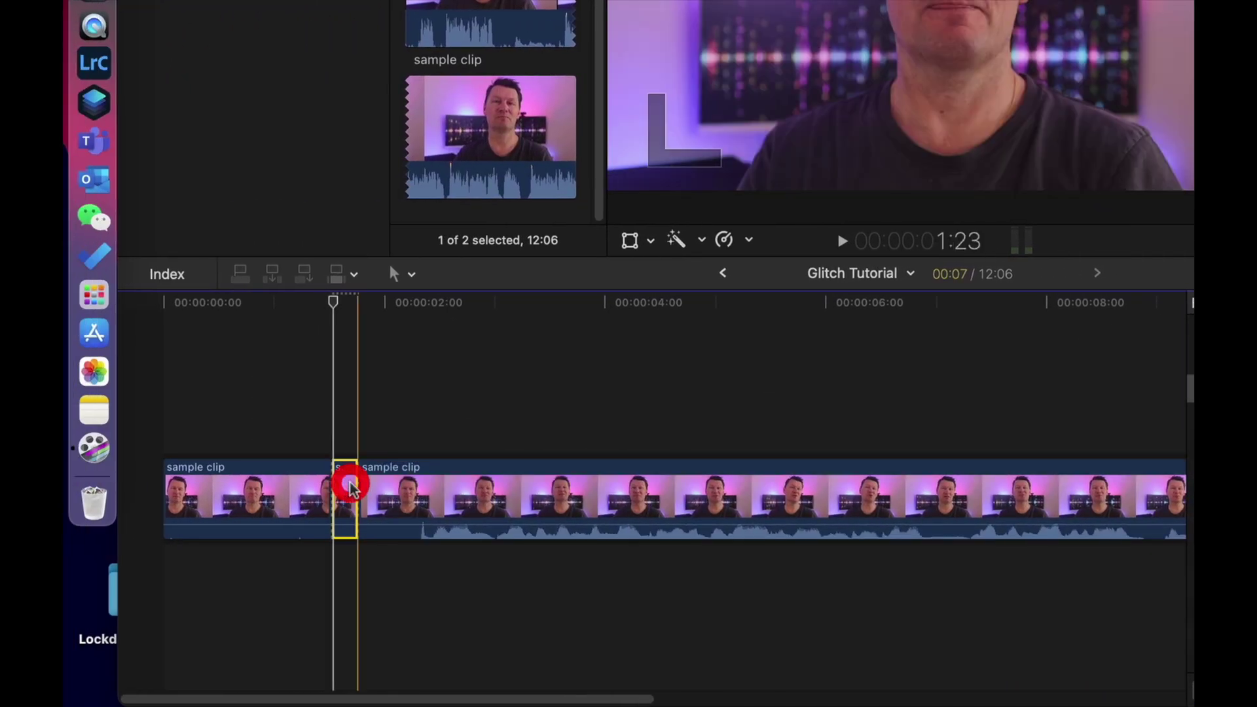
Step: Play back the glitched section from just before the Bad TV clip
click(307, 524)
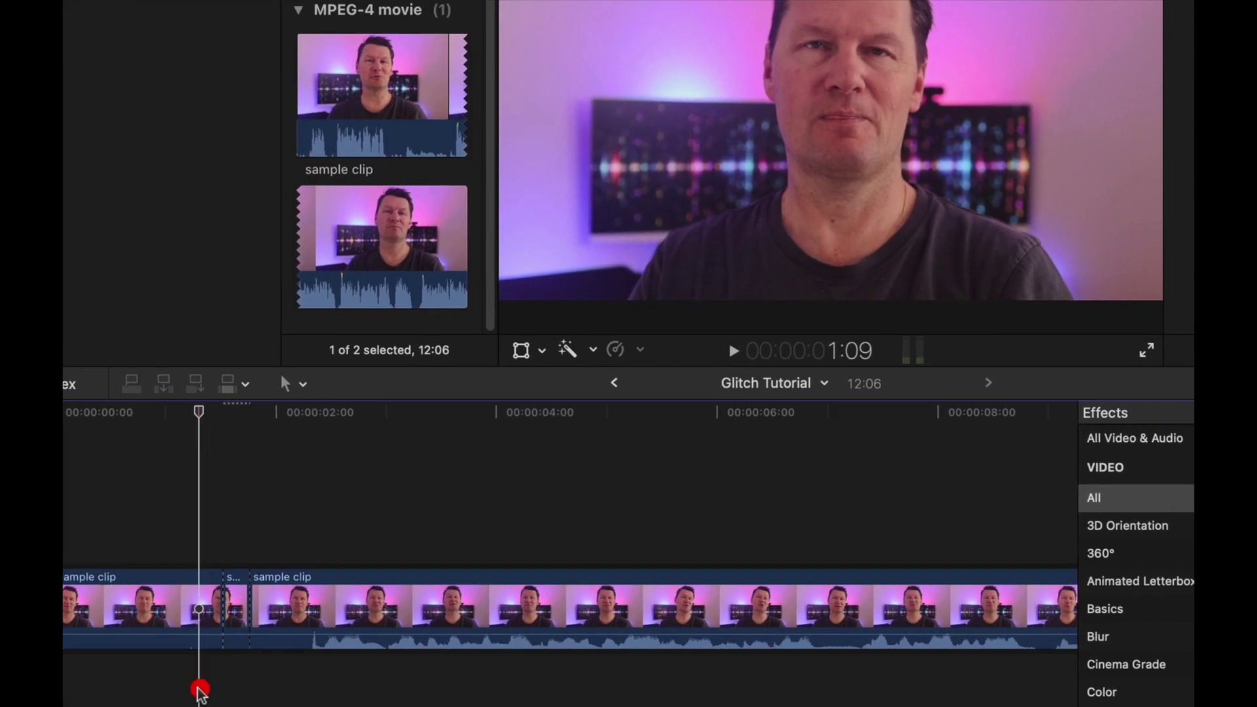
key(space)
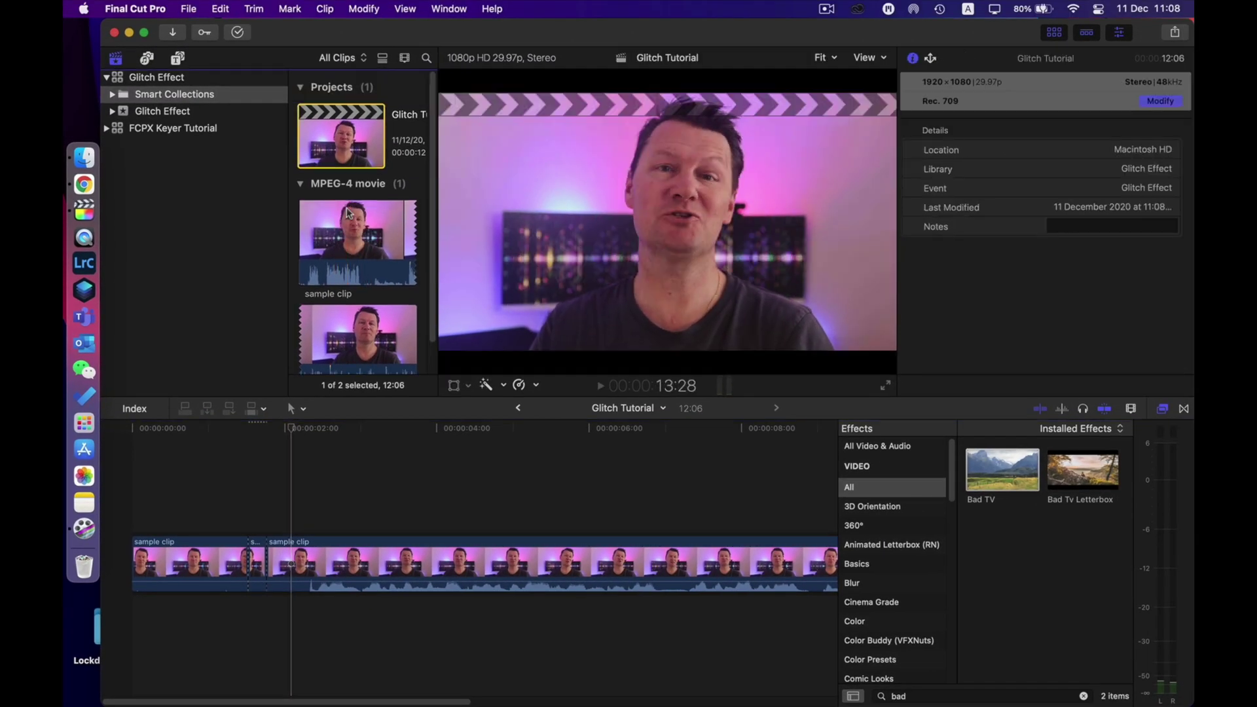
key(super+Tab)
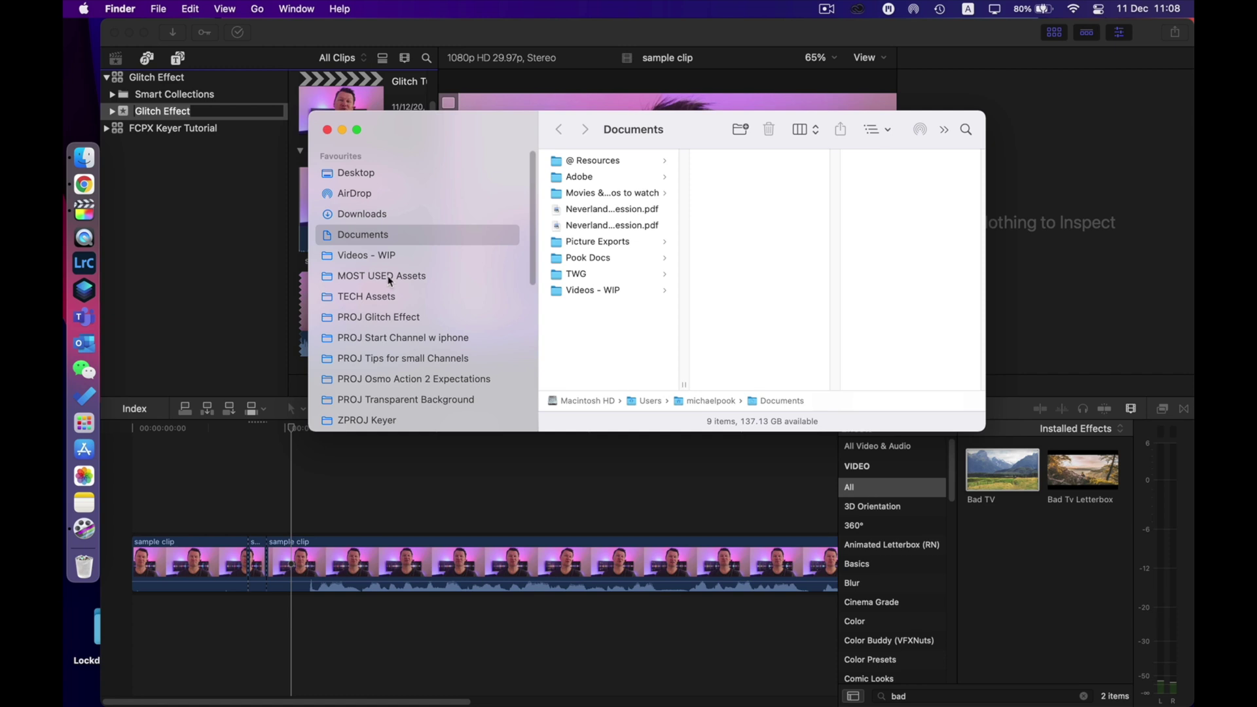
Step: Drag Distortion.wav from MOST USED Assets under the video and close Finder
click(389, 280)
drag(597, 227, 296, 635)
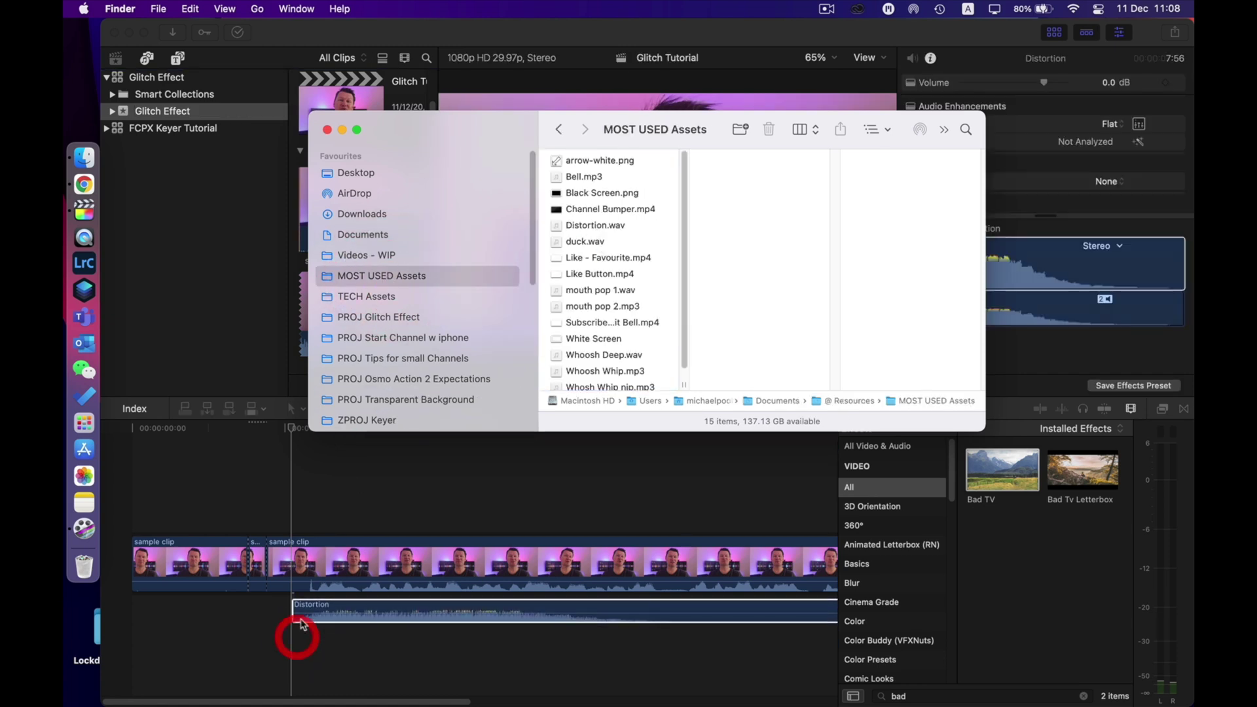
click(327, 131)
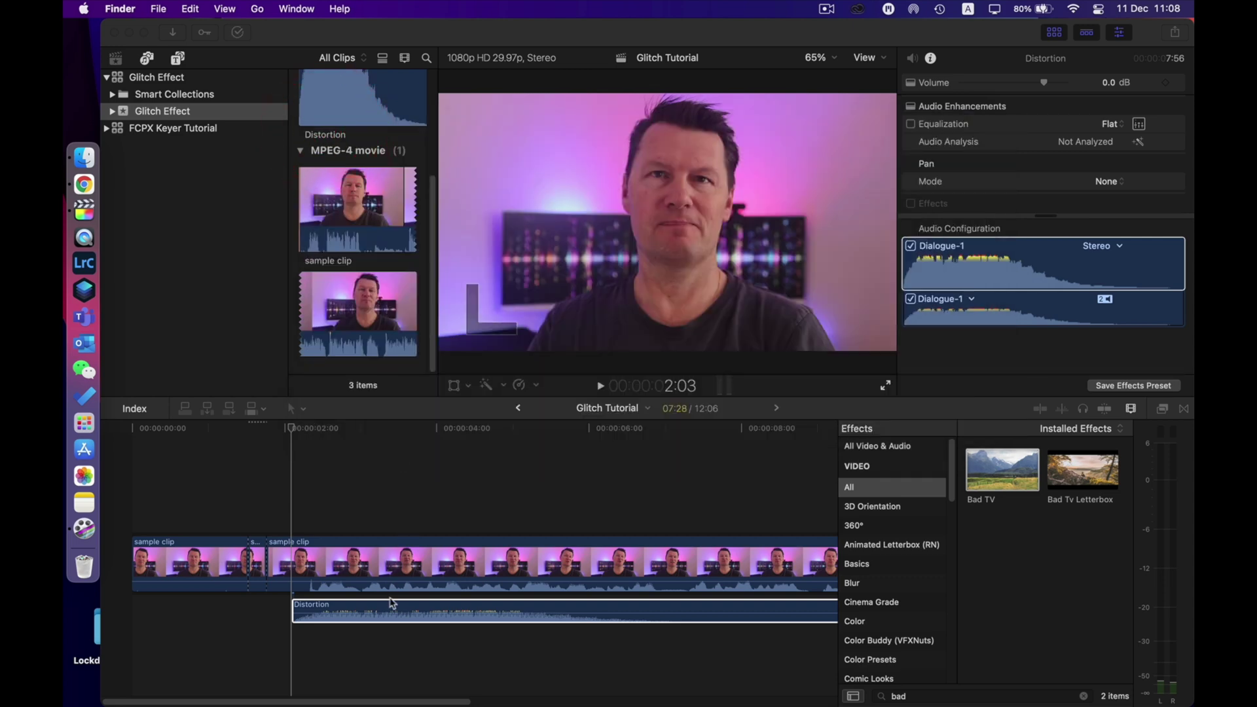
click(454, 609)
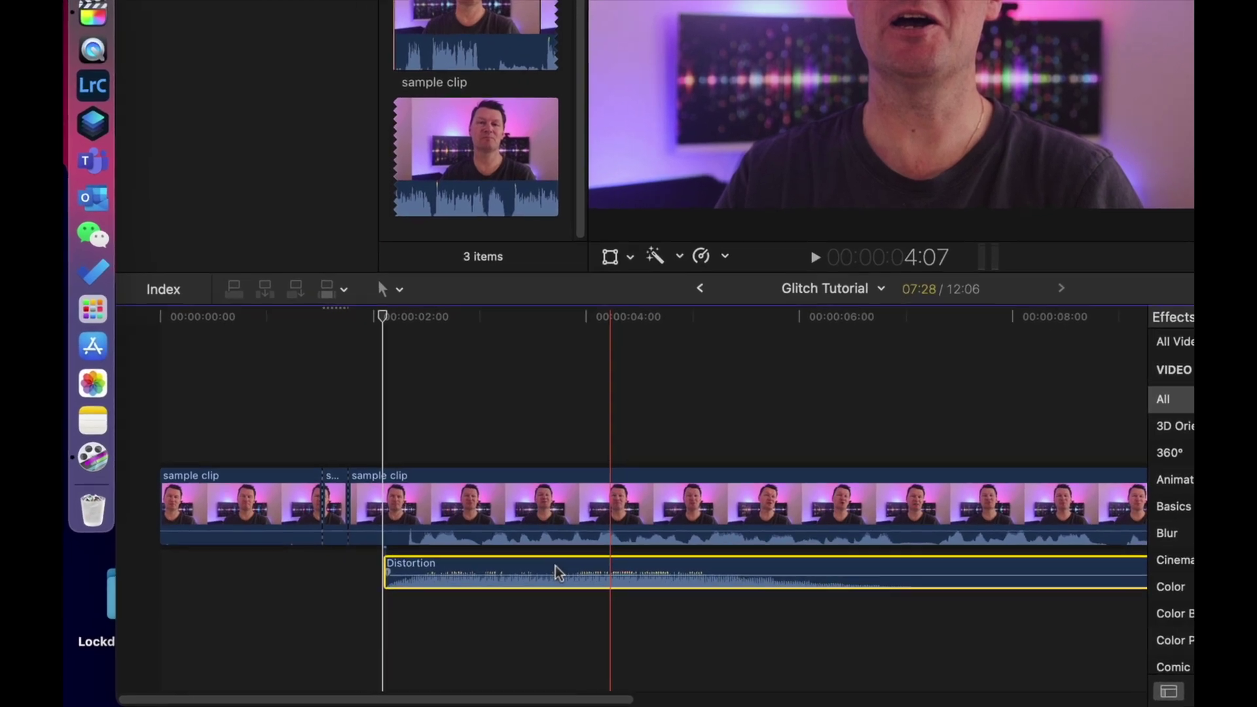
Step: Move the Distortion audio to start at the Bad TV cut and trim its end to a short burst
drag(505, 579, 438, 567)
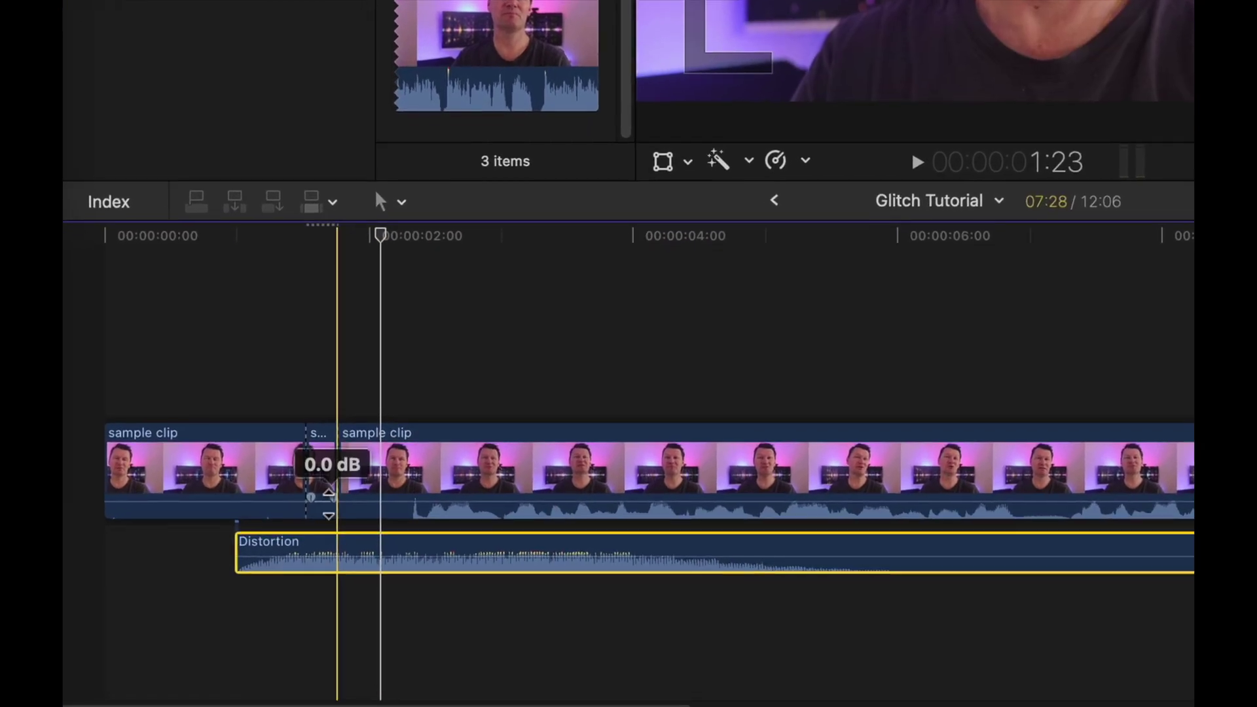
drag(229, 550, 286, 549)
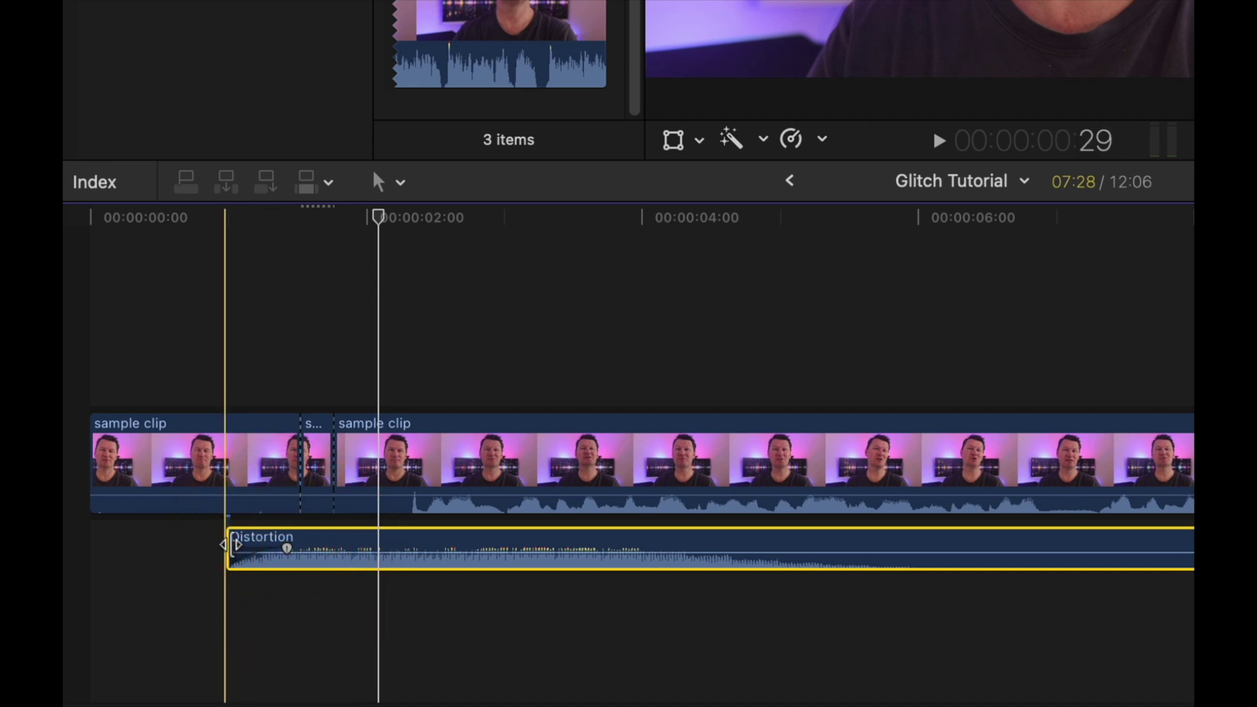
mouse_move(286, 548)
mouse_down()
mouse_move(226, 542)
mouse_move(302, 541)
mouse_up()
click(1187, 553)
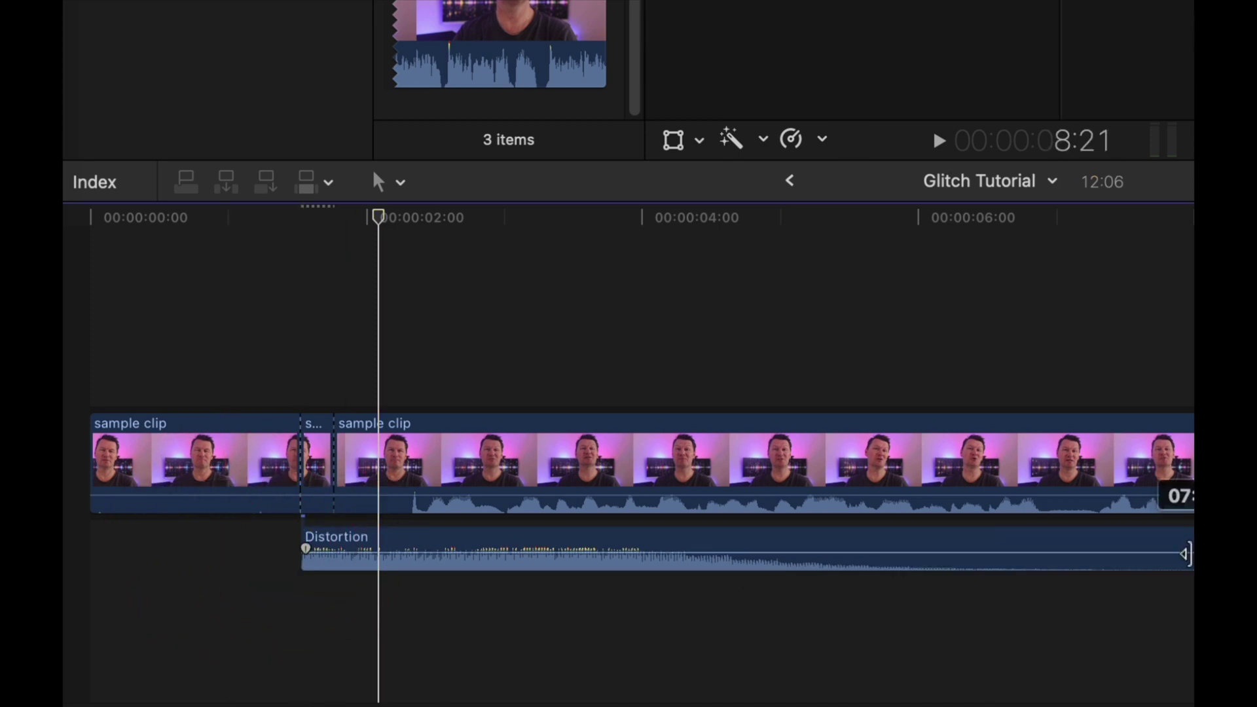
drag(1186, 553, 332, 550)
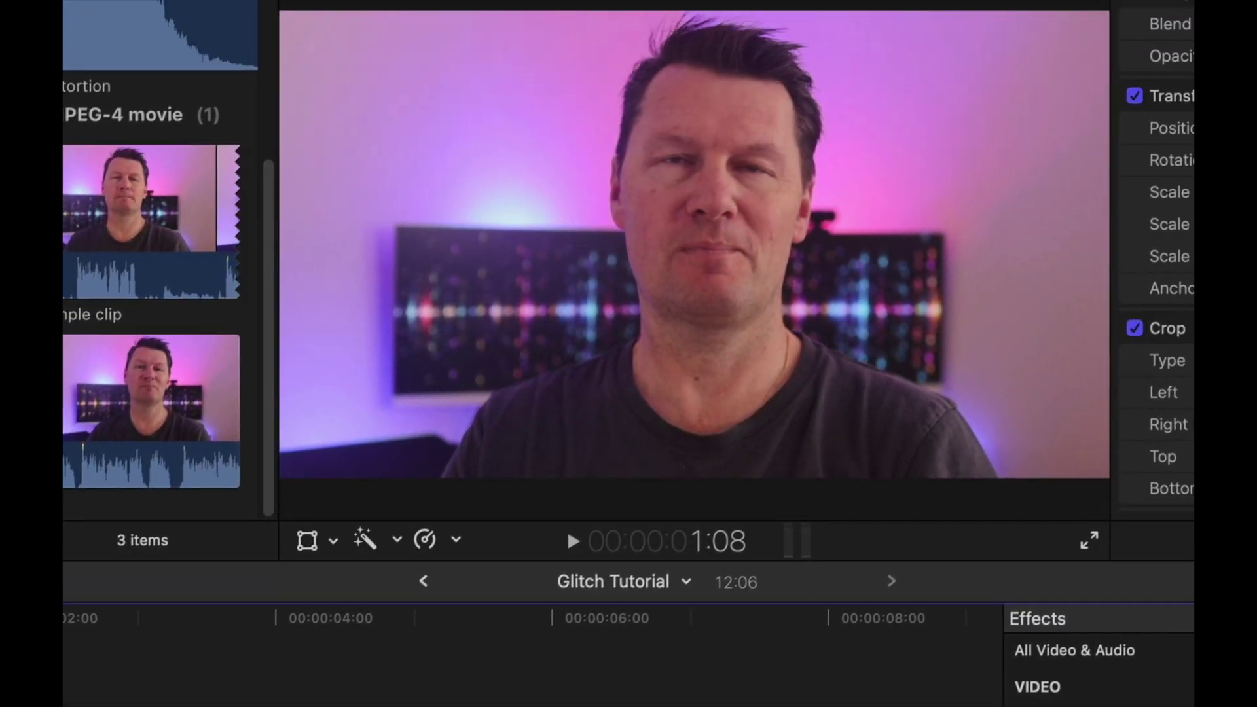
Step: Preview the edit, zoom in, and blade the sample clip twice around 1:29 and 2:01
key(space)
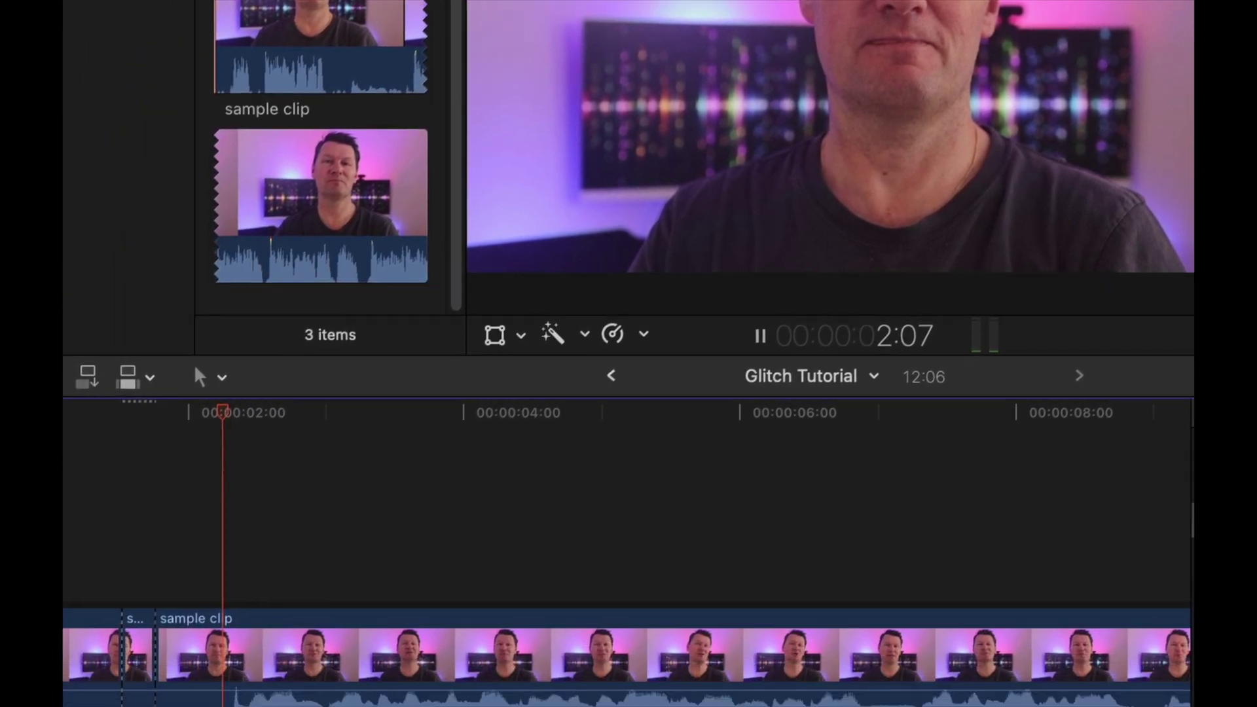
key(space)
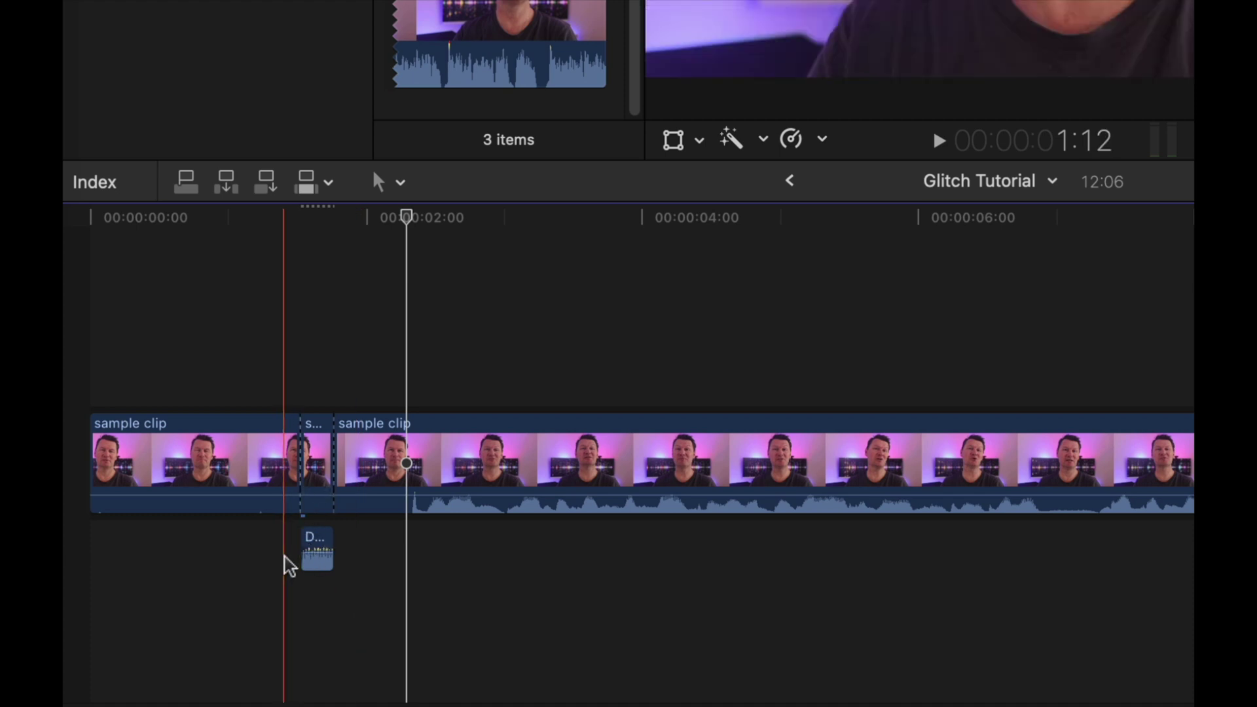
key(super+equal)
key(super+equal)
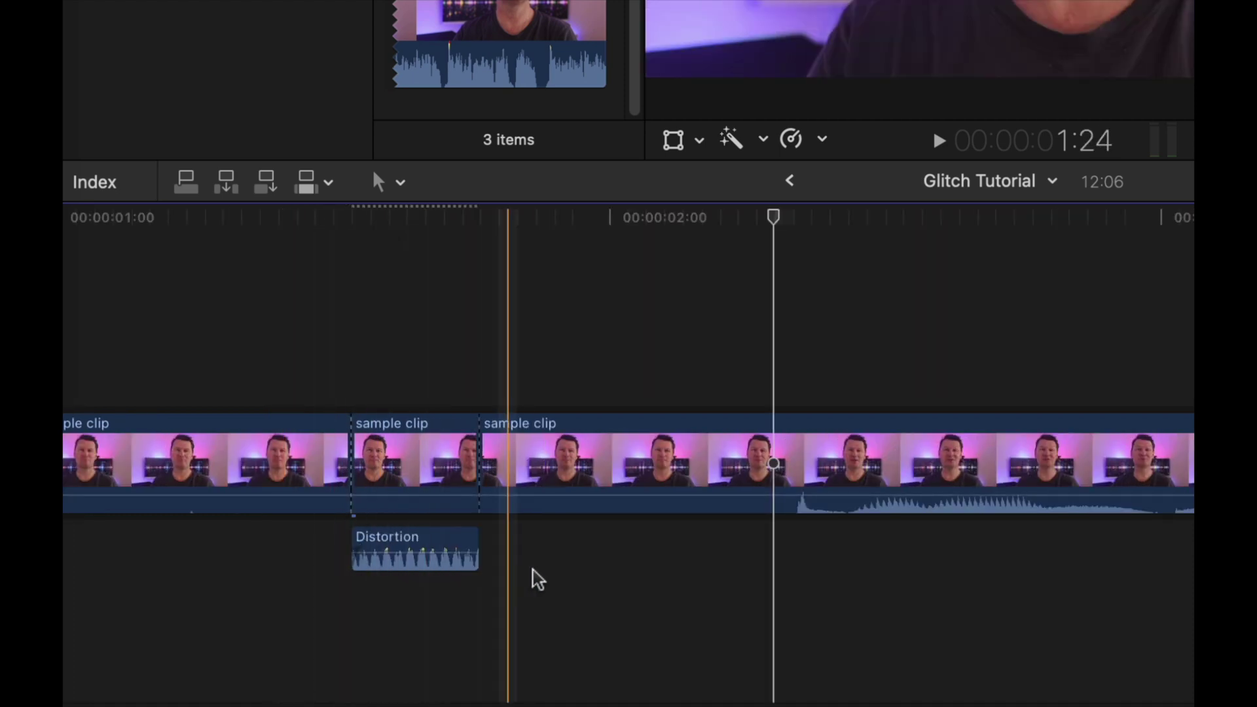
click(593, 562)
key(super+b)
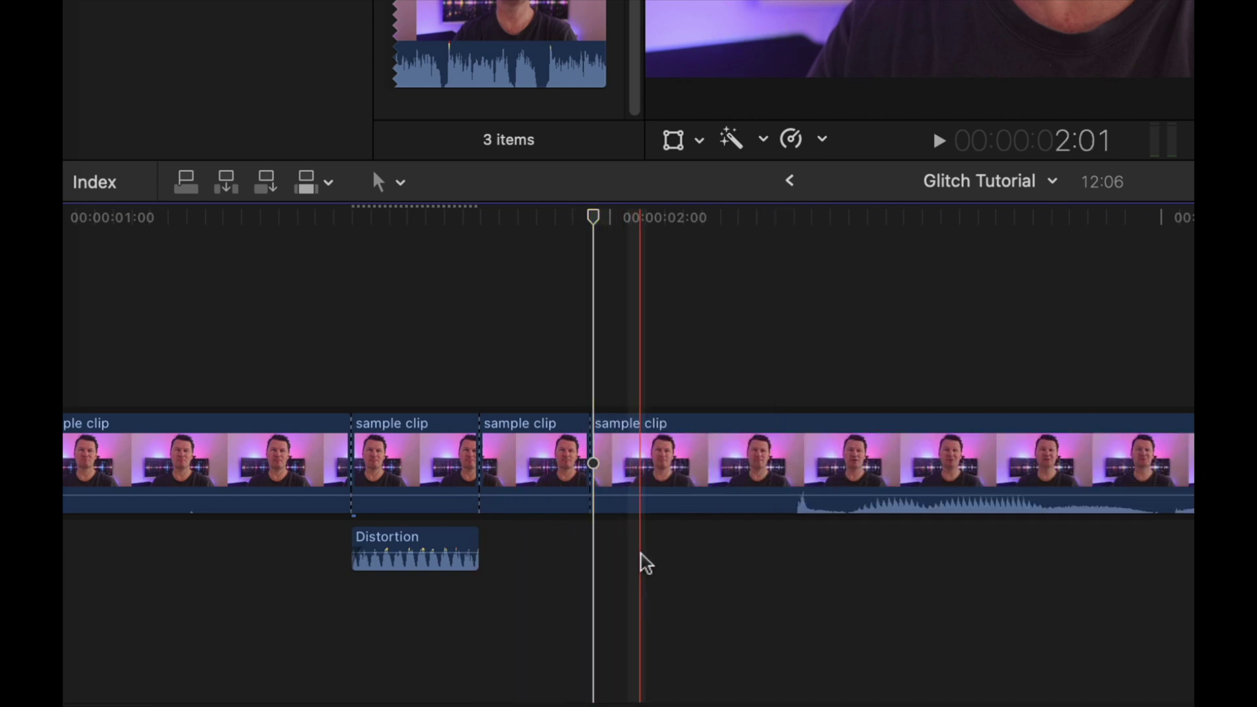
key(super+b)
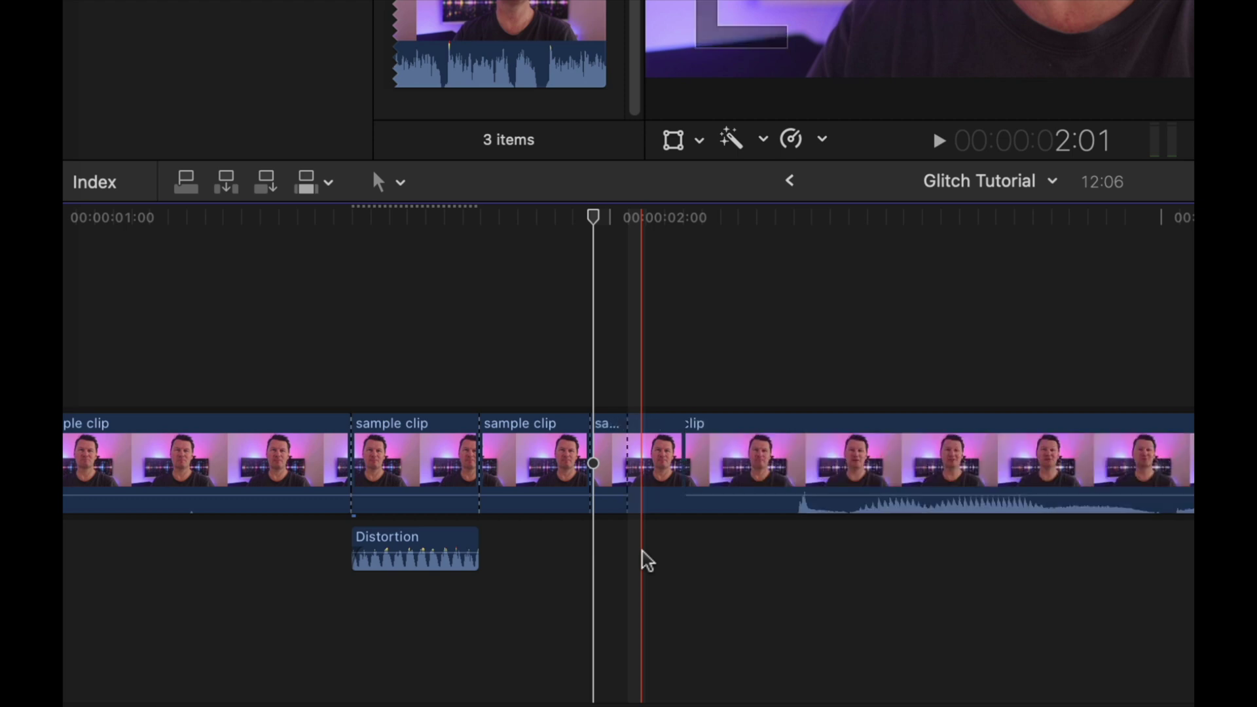
Step: Copy the Bad TV clip's effects and open Paste Attributes for the second short clip
click(415, 459)
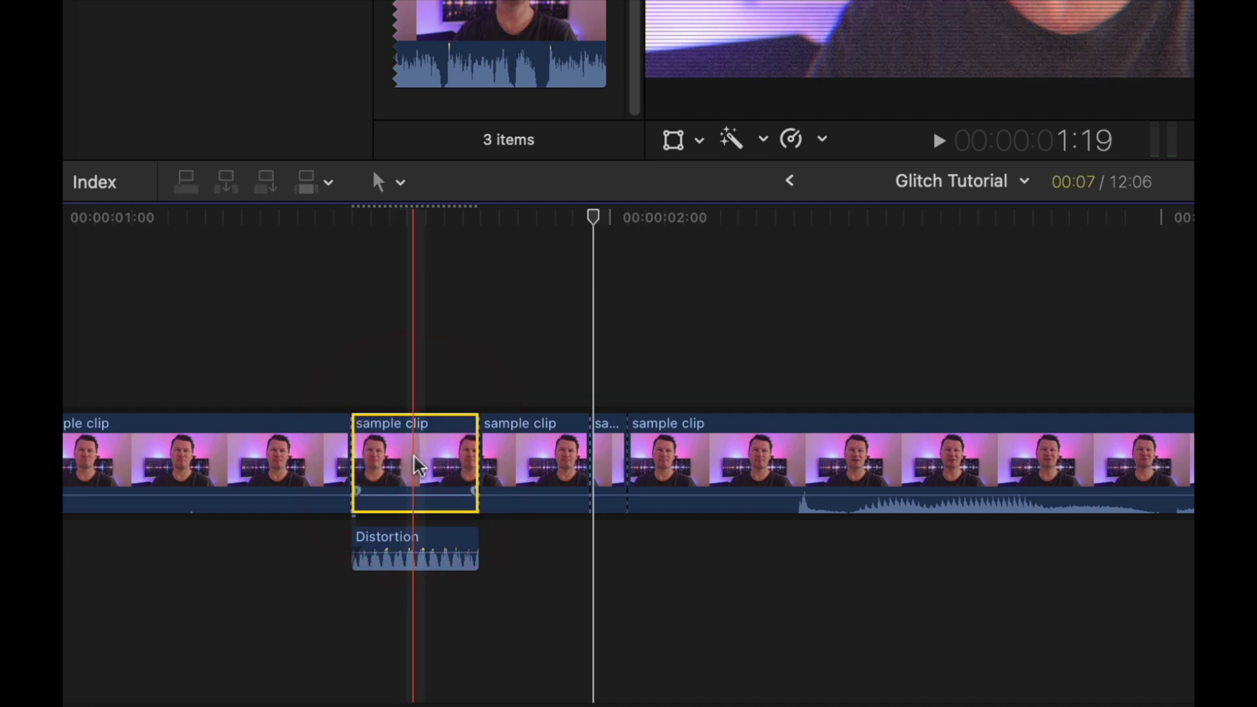
key(super+c)
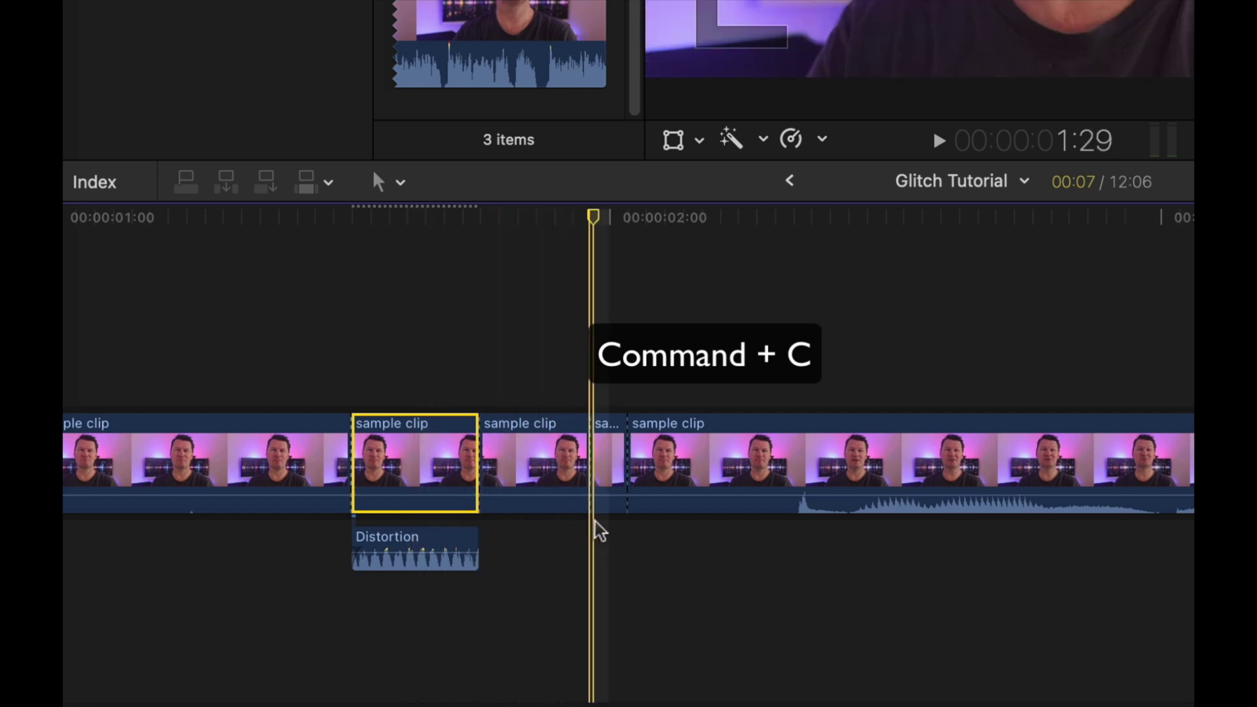
click(613, 468)
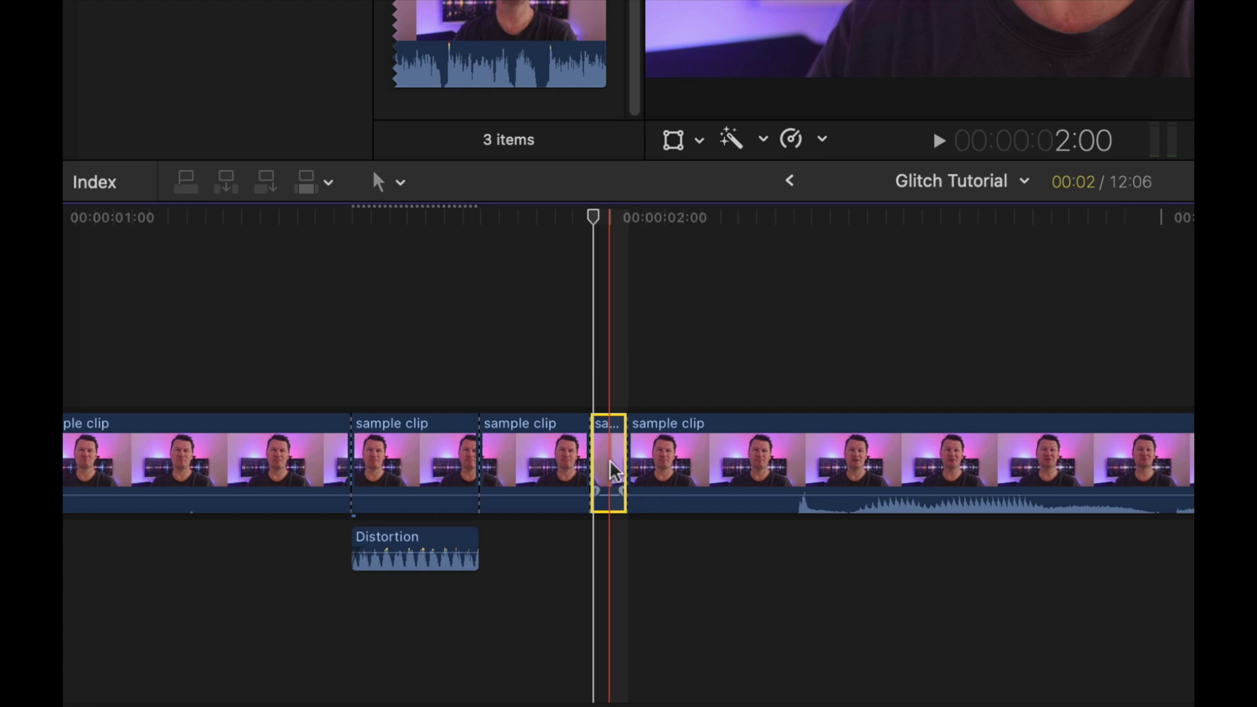
key(shift+super+v)
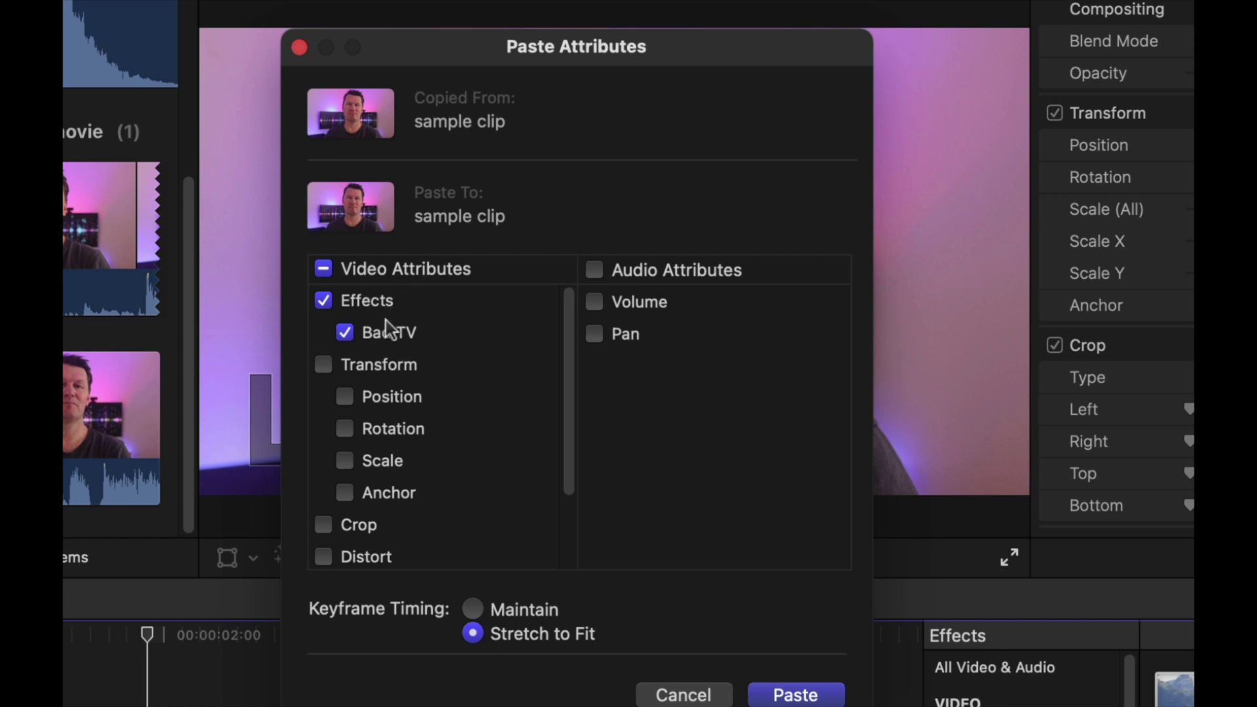
Step: Paste only the Bad TV effect onto the second short clip, then select the Distortion sound
click(796, 695)
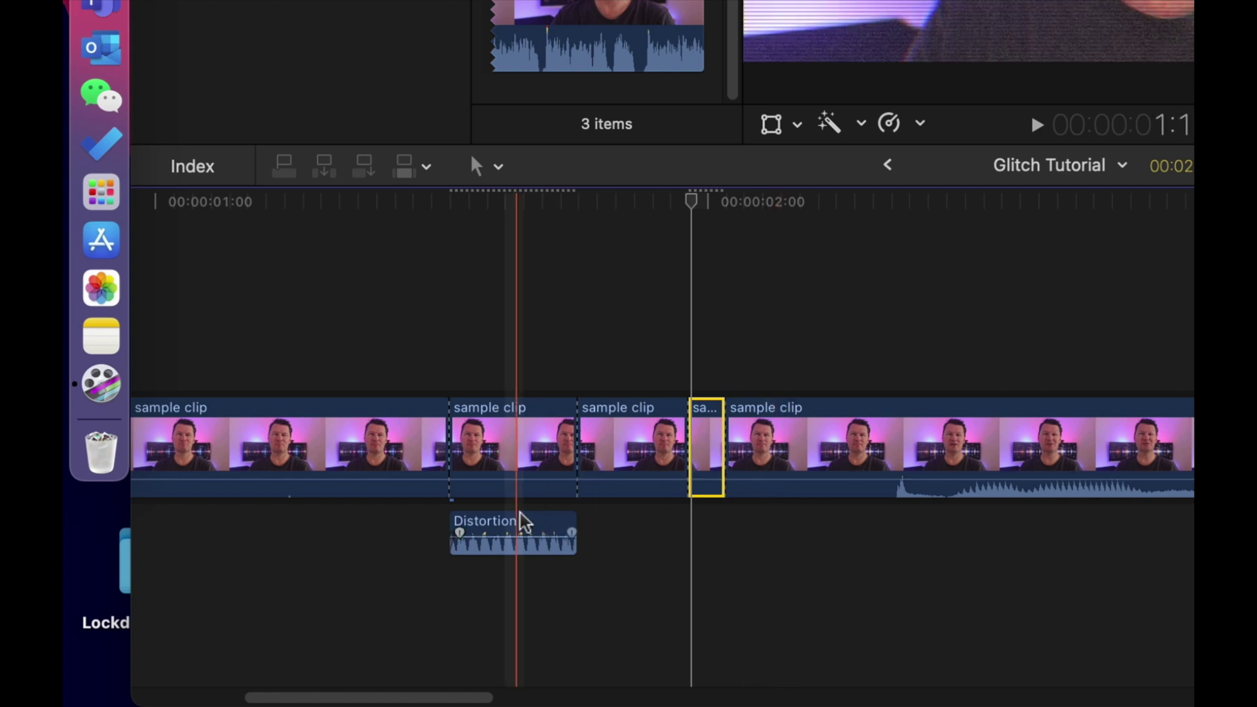
click(522, 530)
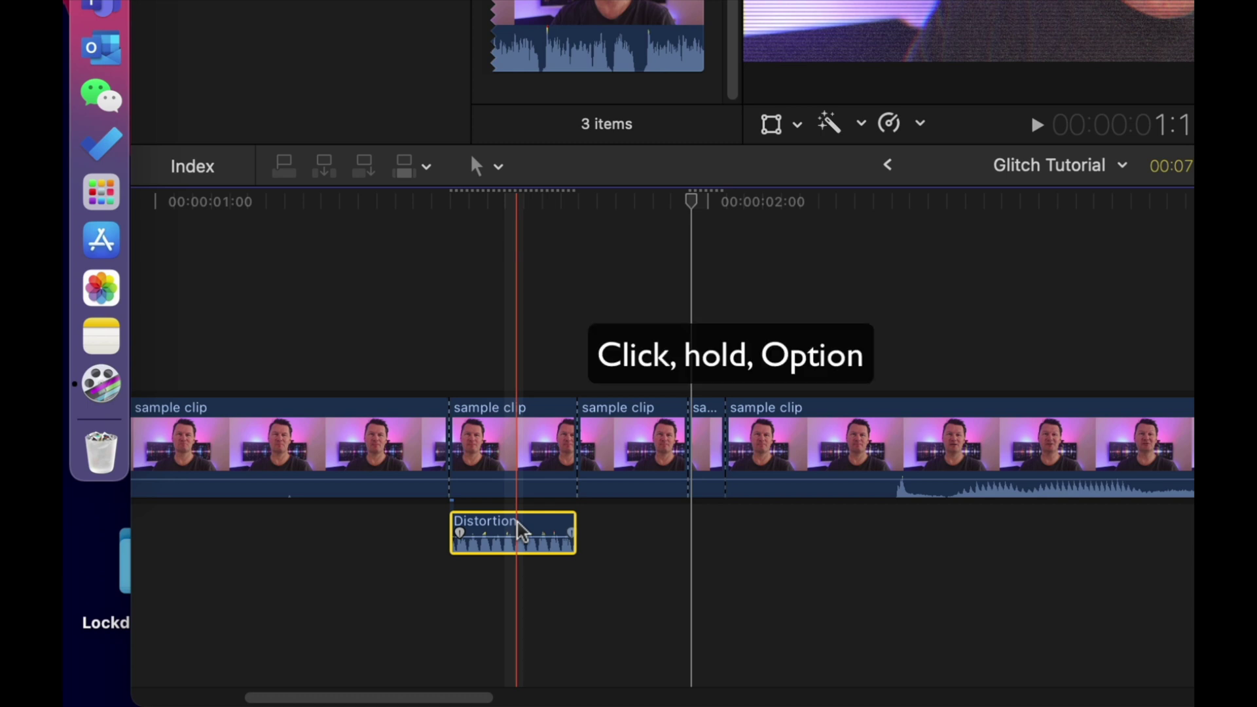
Step: Duplicate the Distortion sound under the second short Bad TV clip and trim it to fit
drag(522, 531, 737, 533)
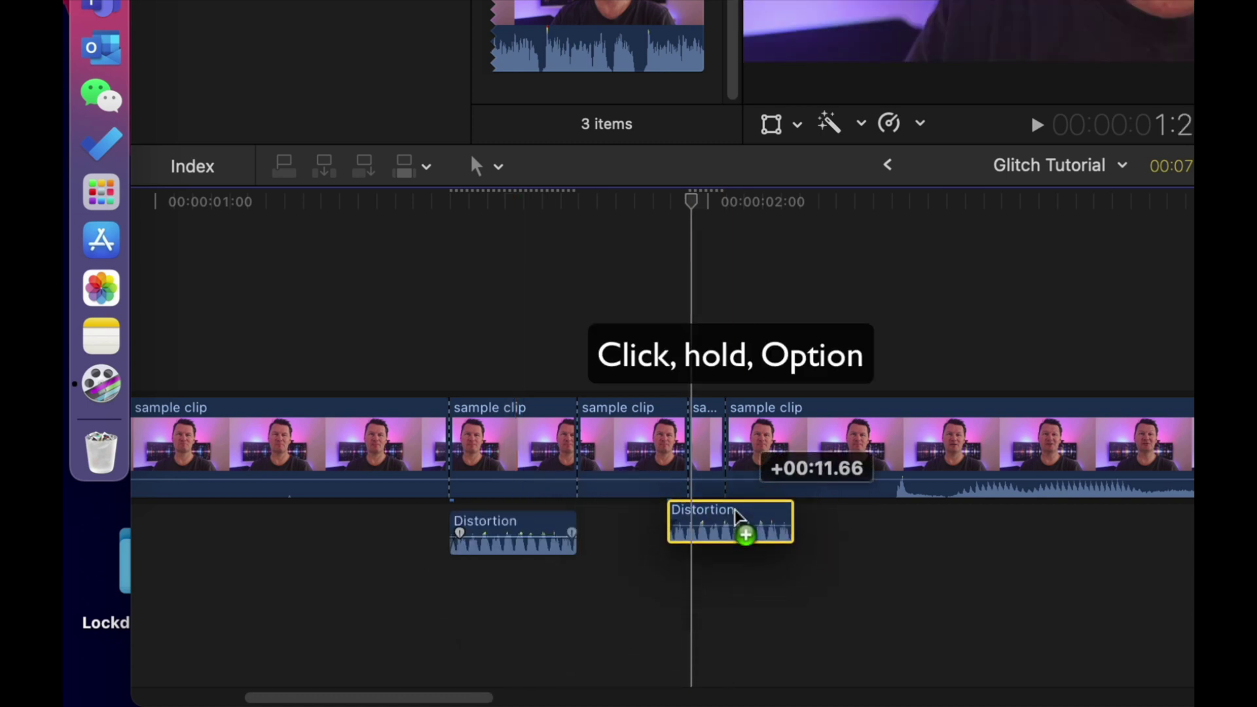
mouse_move(738, 517)
mouse_down()
mouse_move(774, 533)
mouse_move(723, 533)
mouse_up()
key(super+minus)
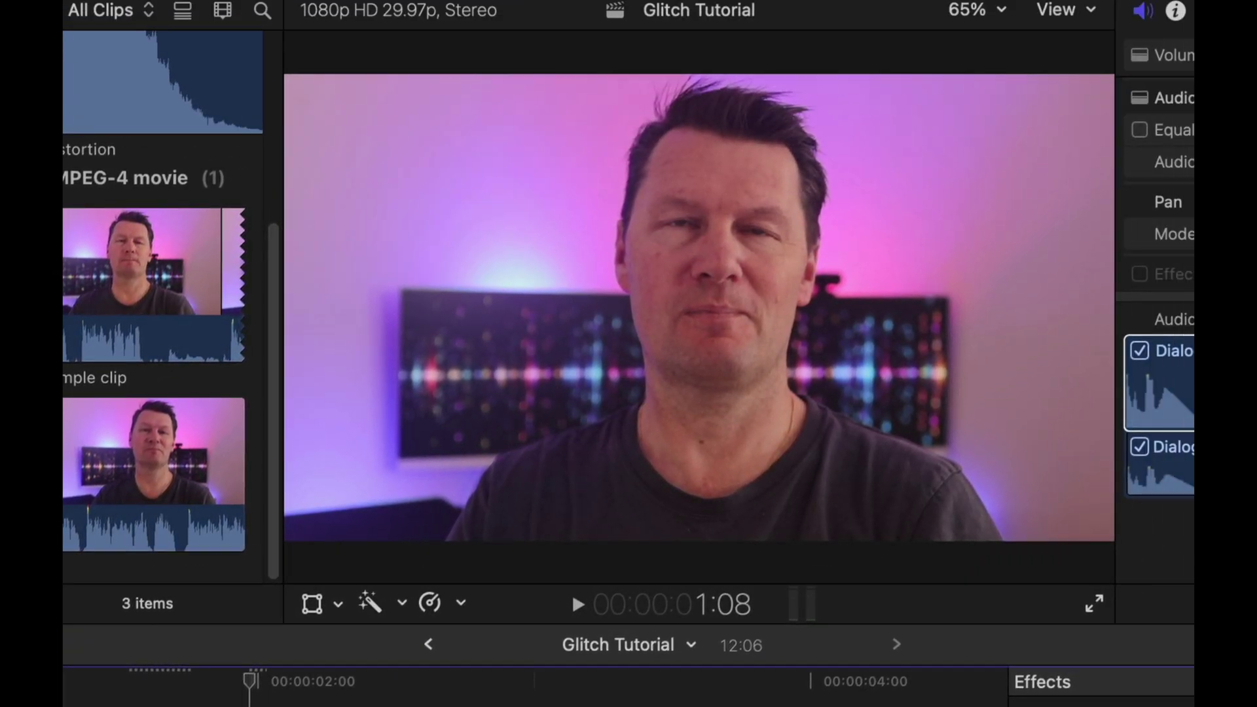
key(space)
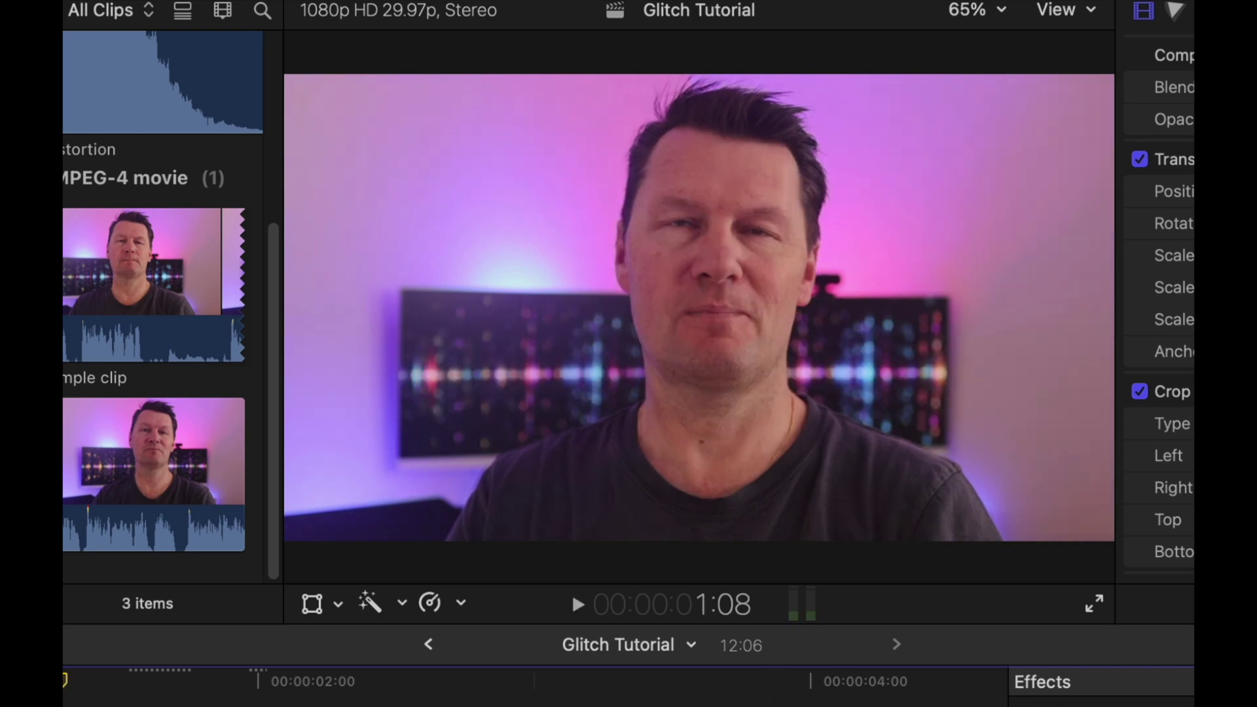
key(space)
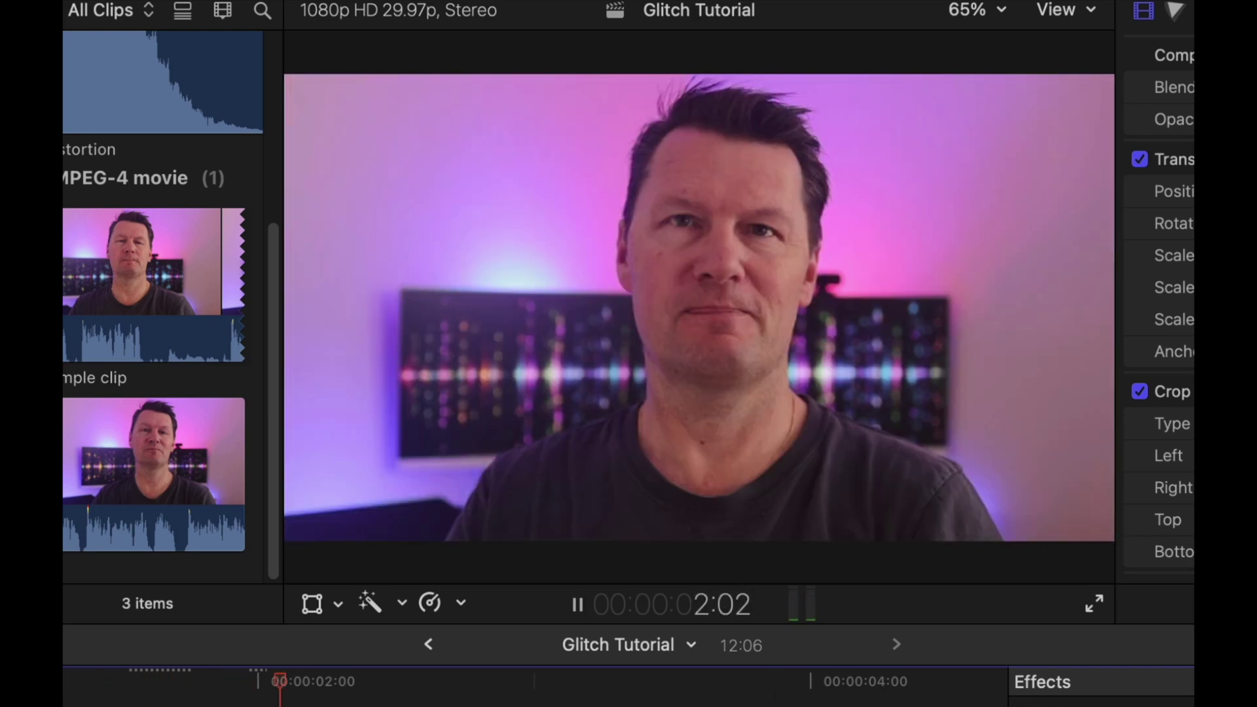
key(space)
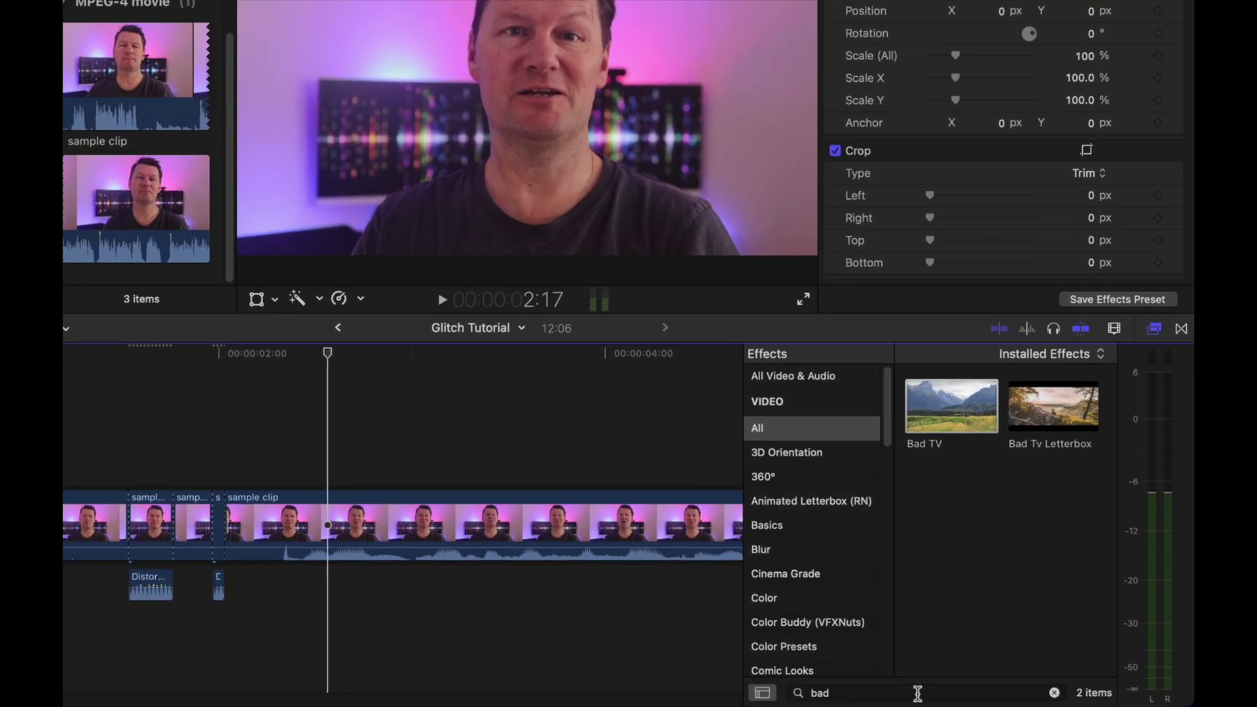
Step: Search the effects for 'wavy' and drop the Wavy effect onto a short cut segment
click(949, 692)
key(BackSpace)
key(BackSpace)
key(BackSpace)
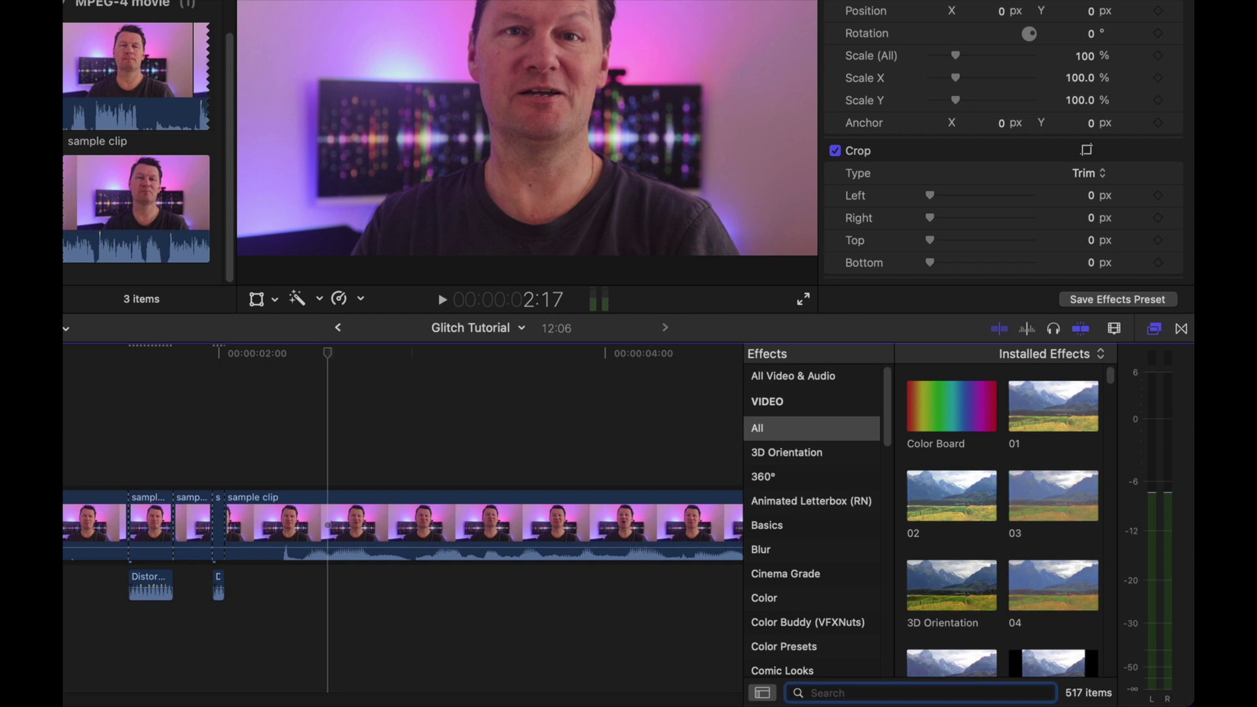
text(wavy)
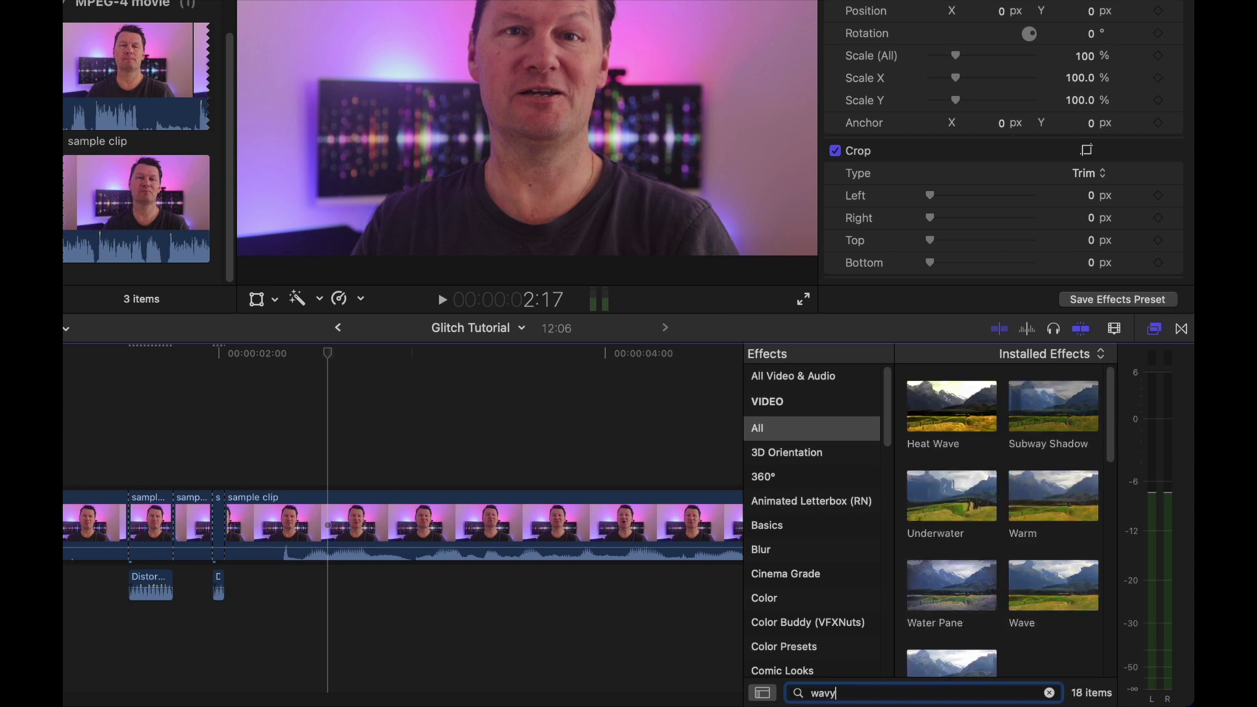
key(super+a)
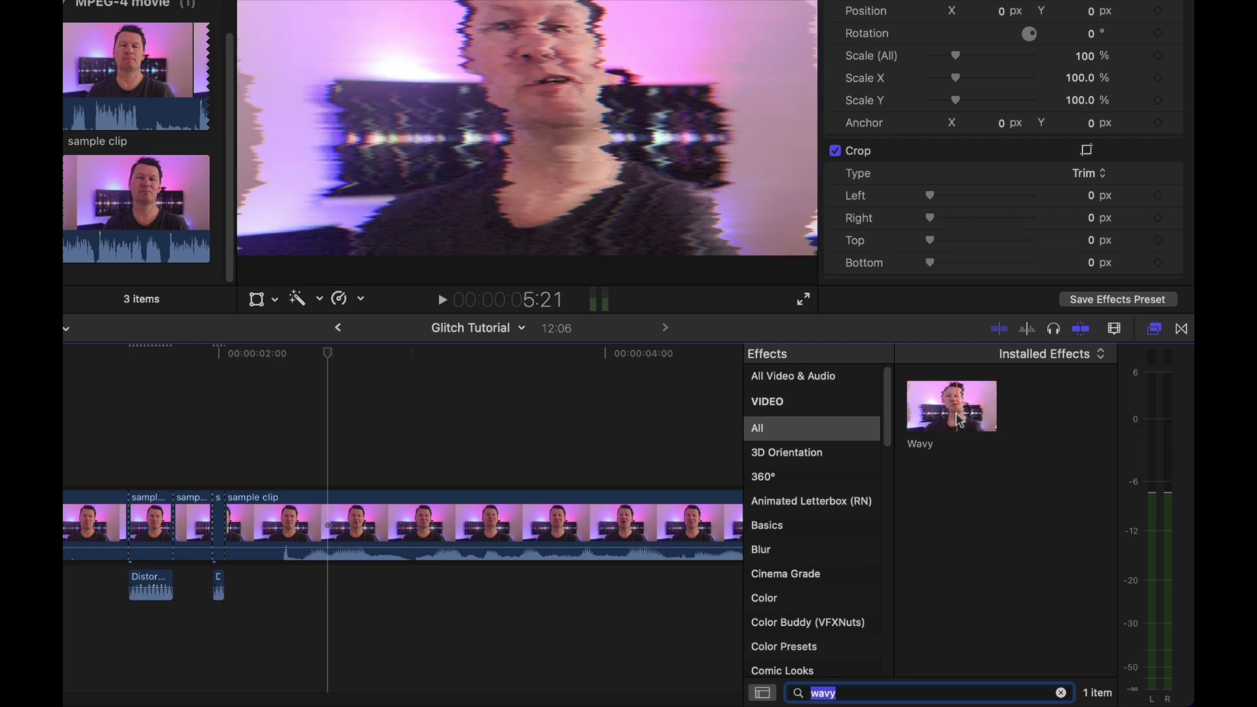
drag(955, 410, 220, 519)
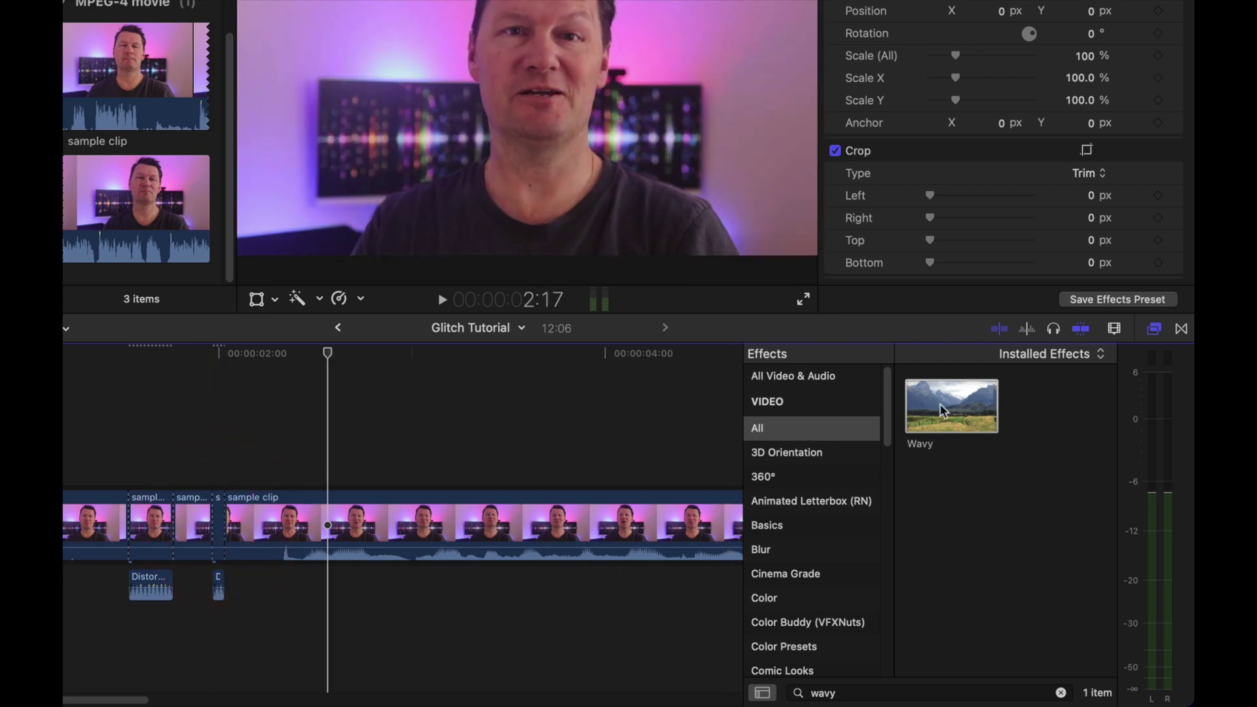
mouse_move(920, 435)
mouse_down()
mouse_move(561, 443)
mouse_move(157, 513)
mouse_move(156, 549)
mouse_up()
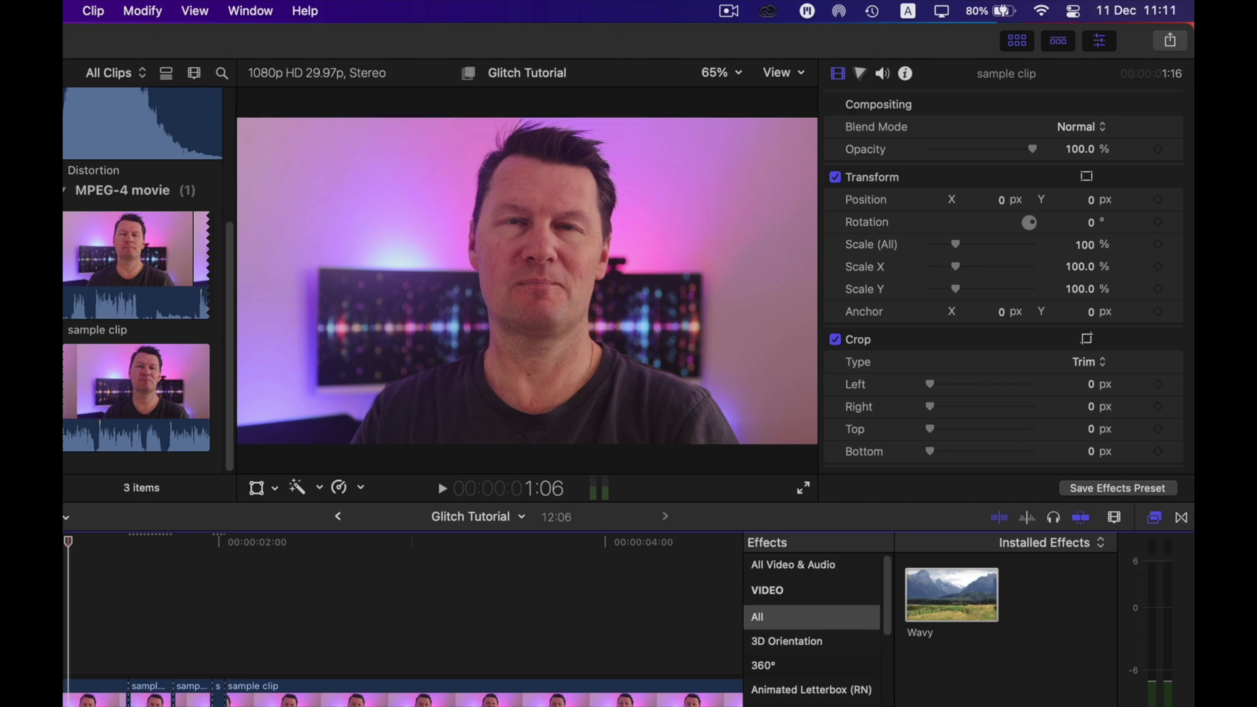
key(space)
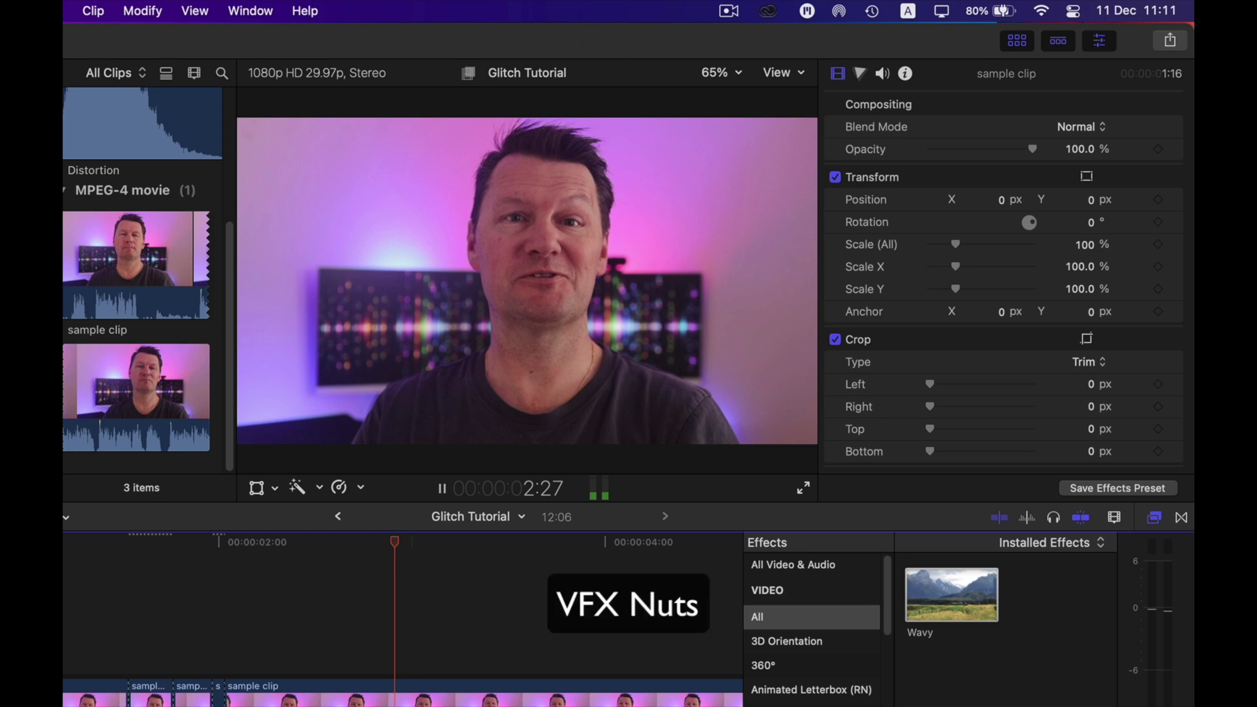
key(space)
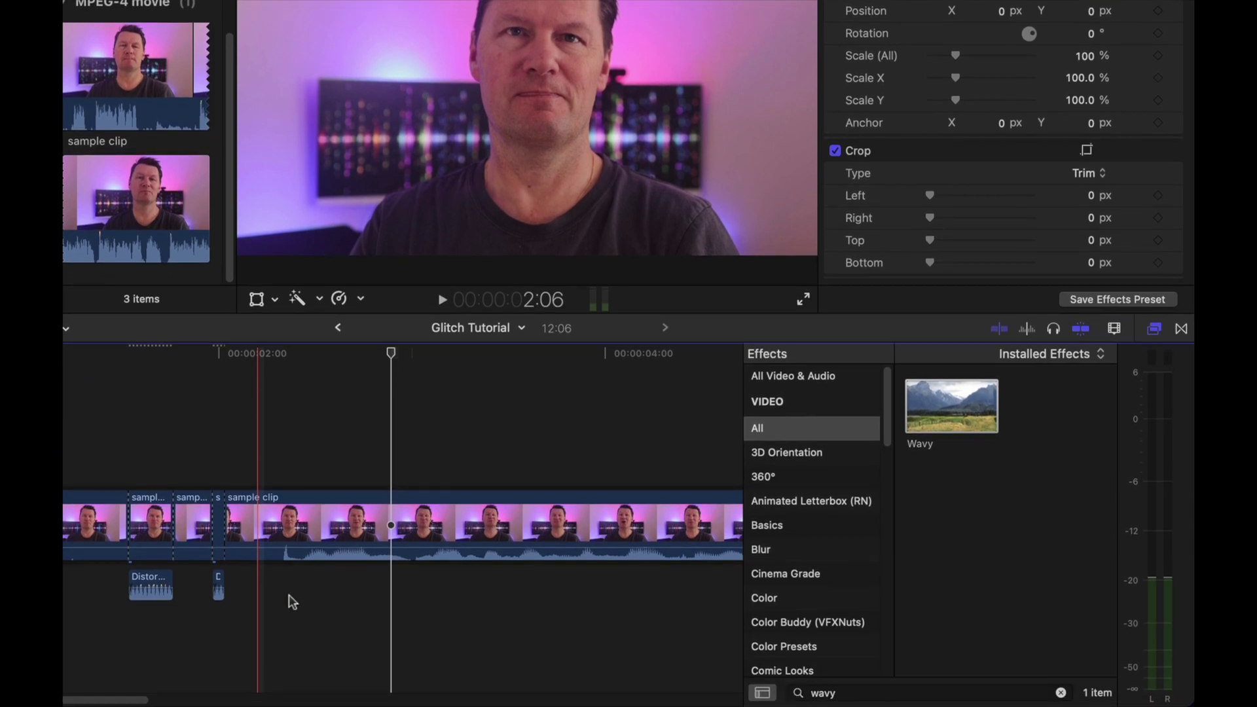
Step: Search the Effects browser for Earthquake and apply it to the first cut segment
click(1062, 693)
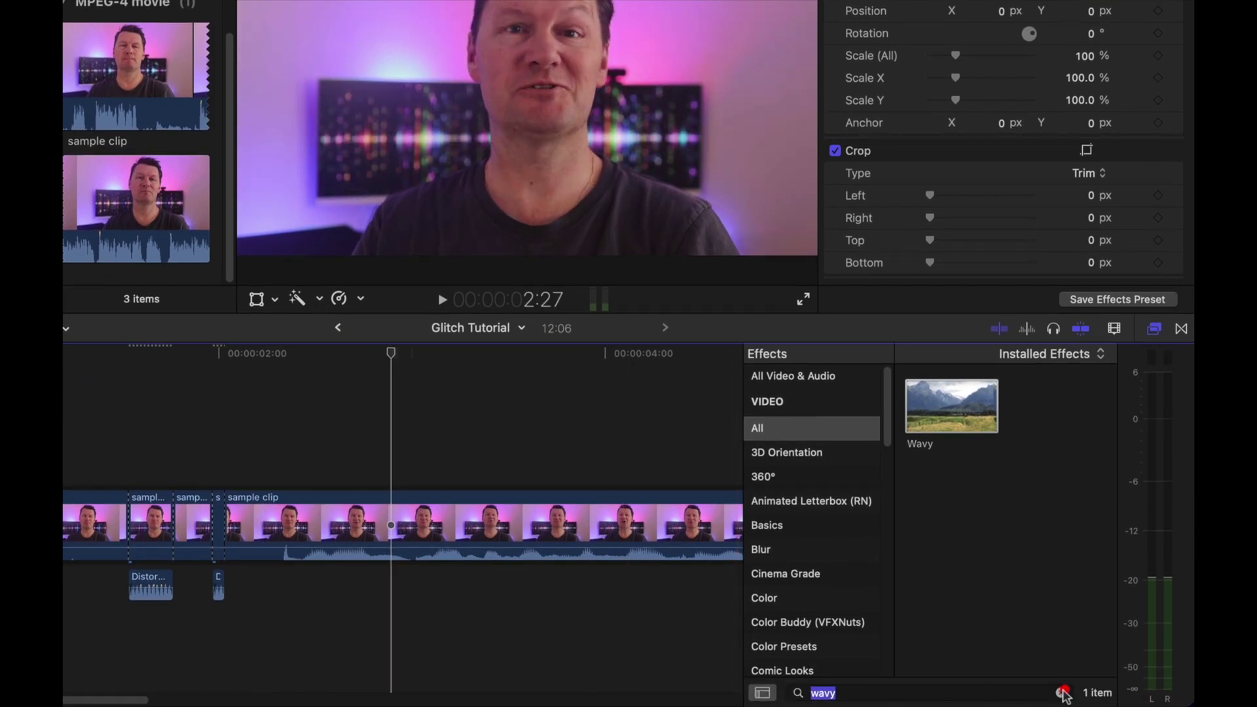
text(earth)
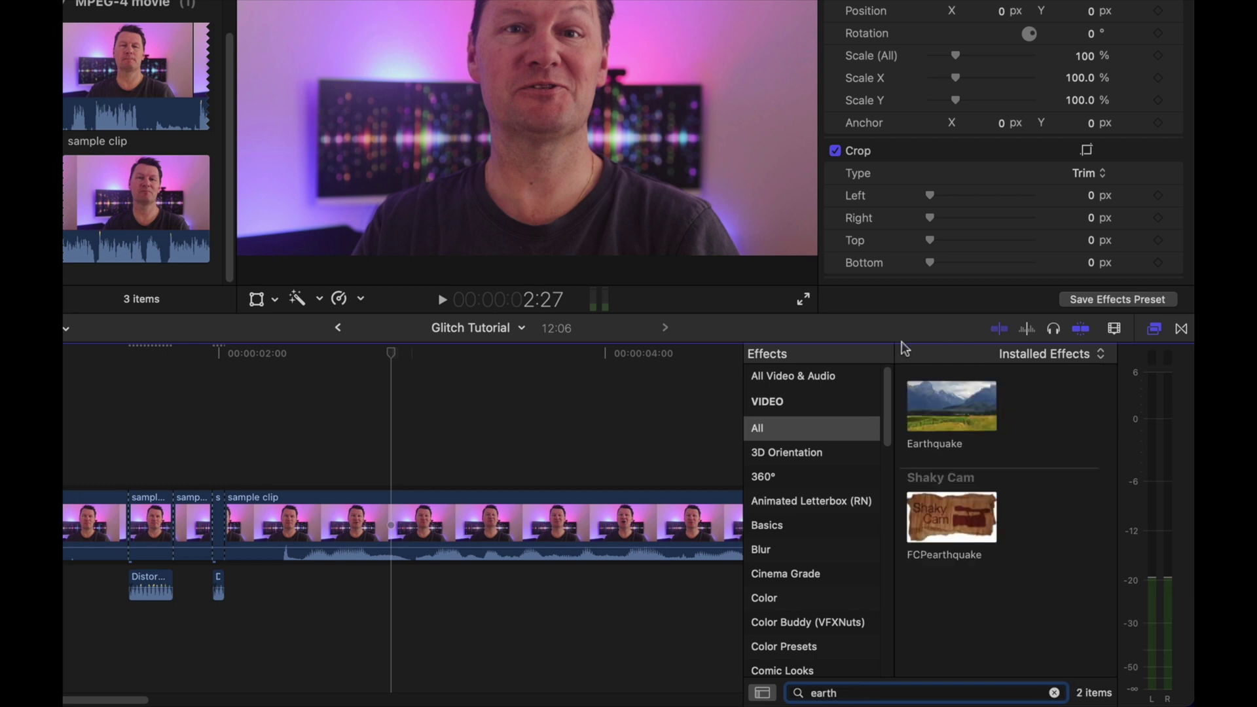
drag(928, 402, 199, 527)
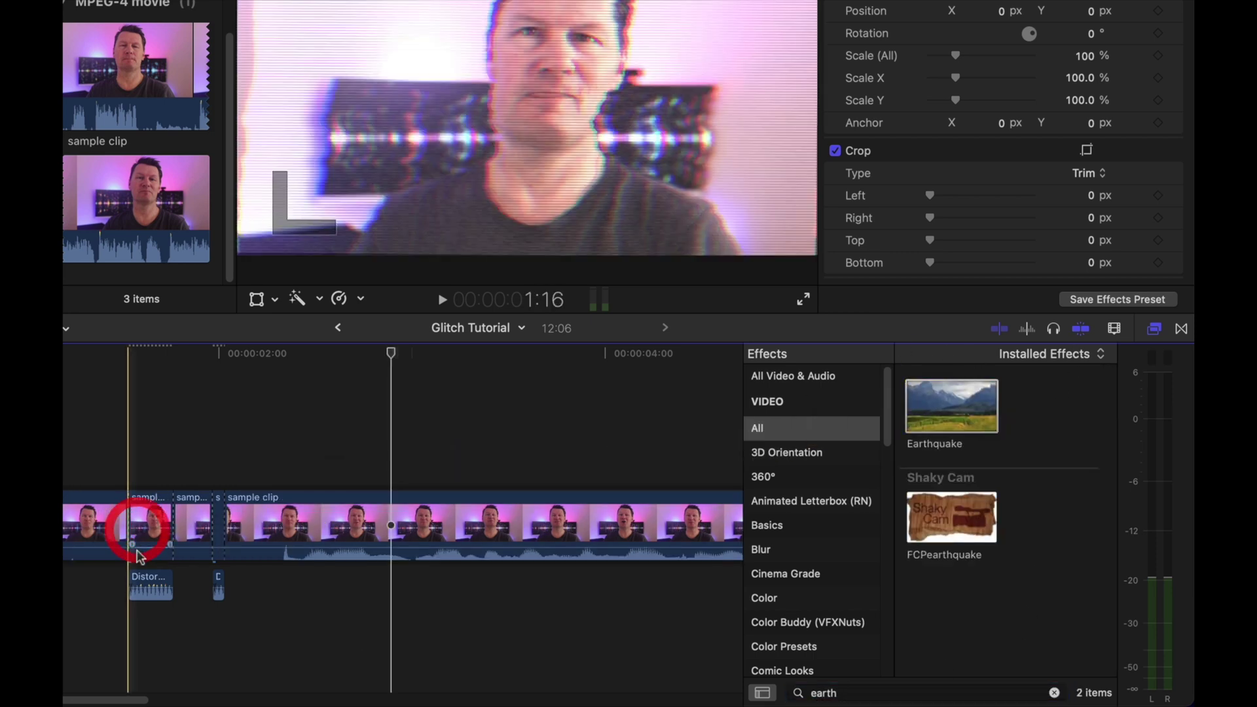
Step: Play the timeline from just before the glitch segments to preview Earthquake, then stop
click(105, 617)
key(space)
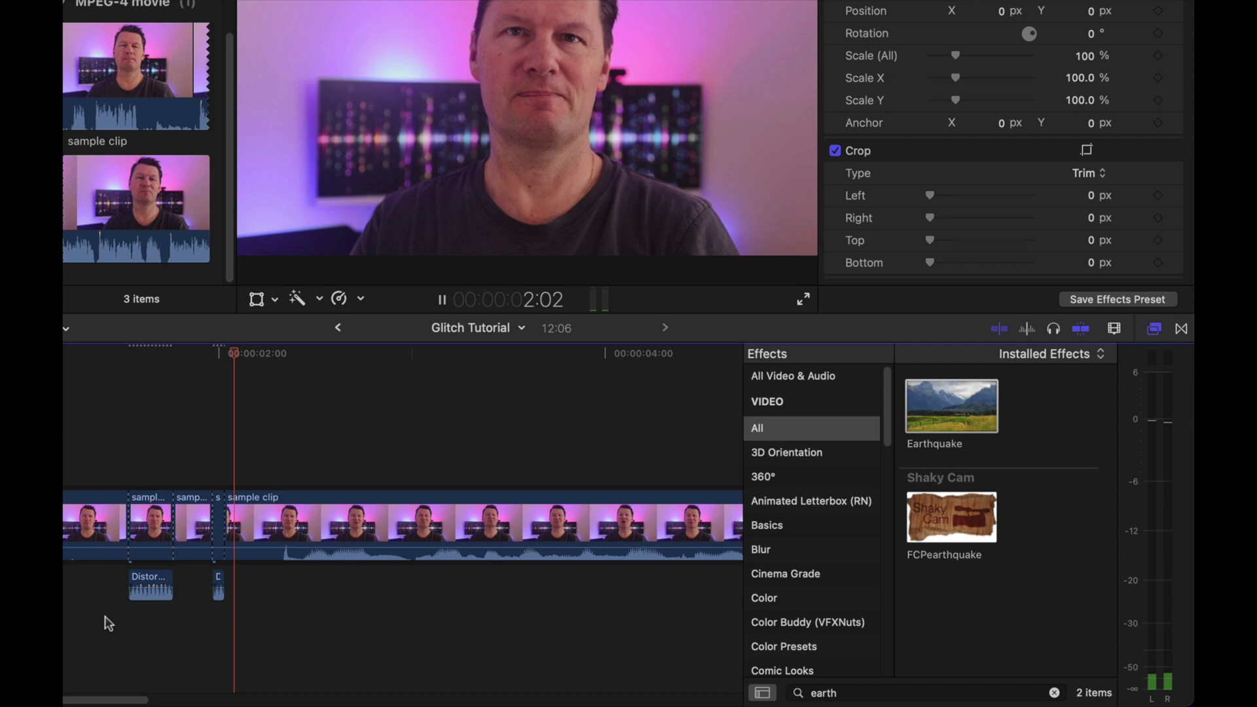
key(space)
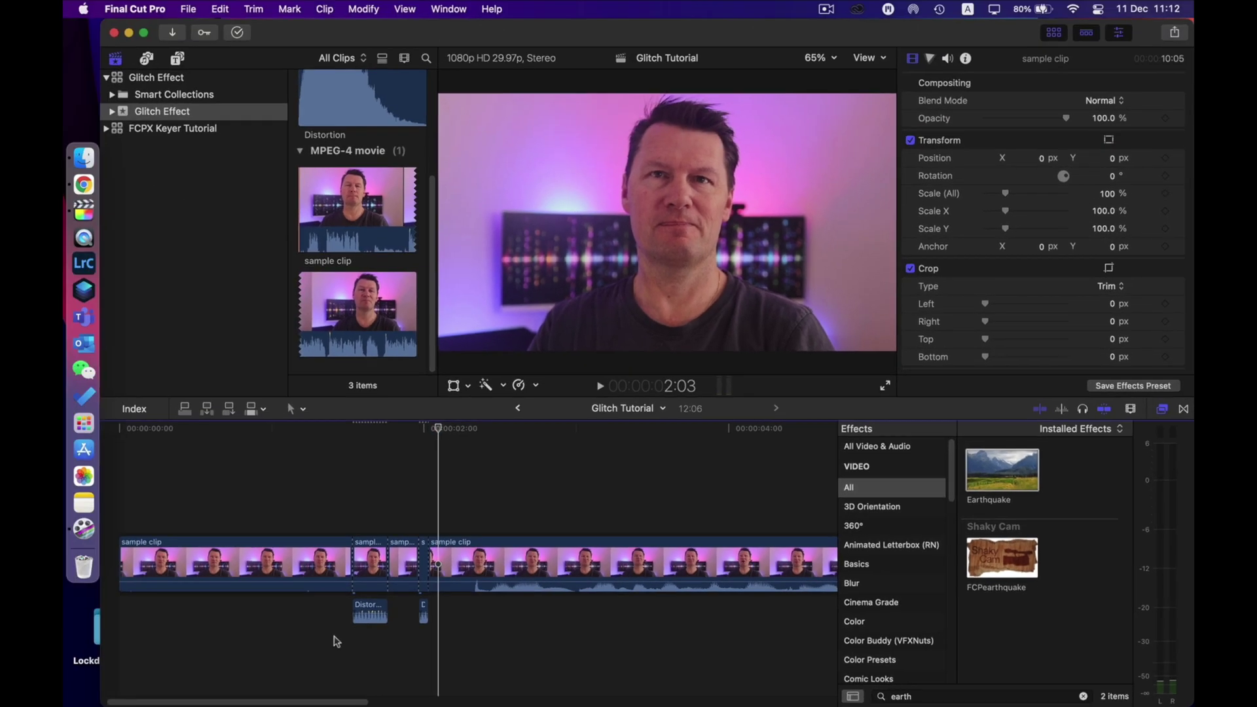